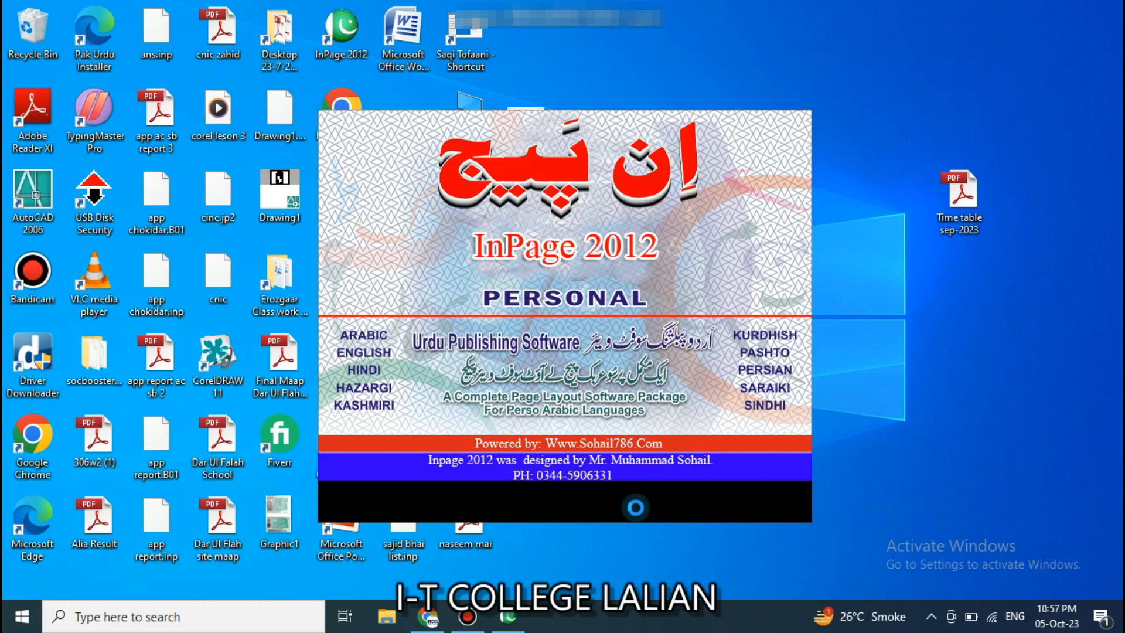
# - Create a new single-page A4 portrait document with the default settings
pyautogui.click(467, 616)
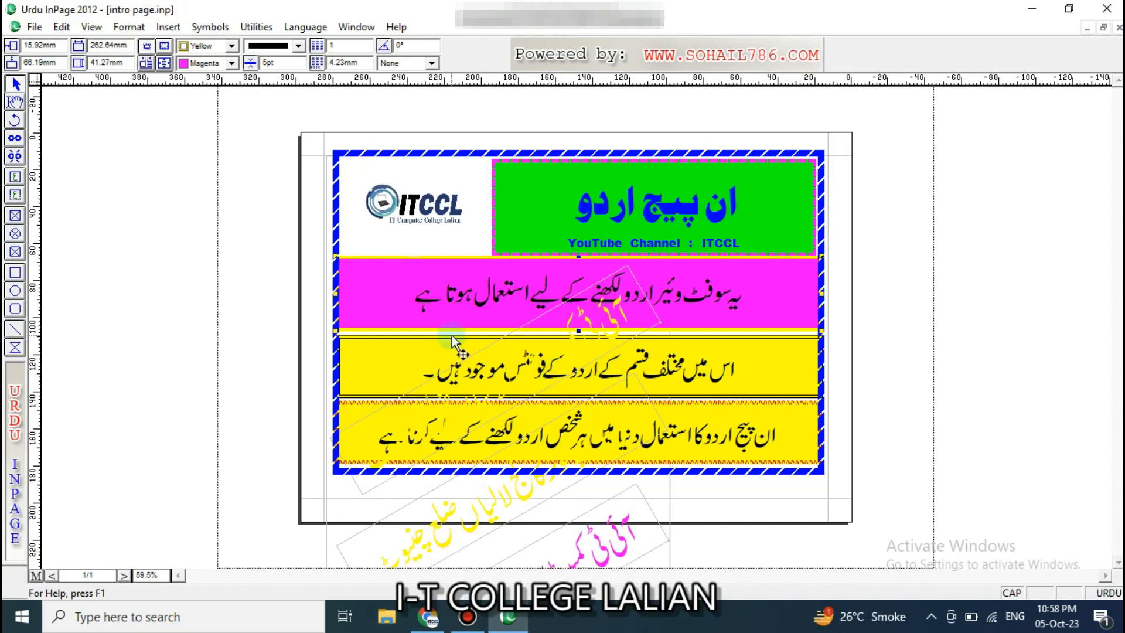
pyautogui.click(35, 27)
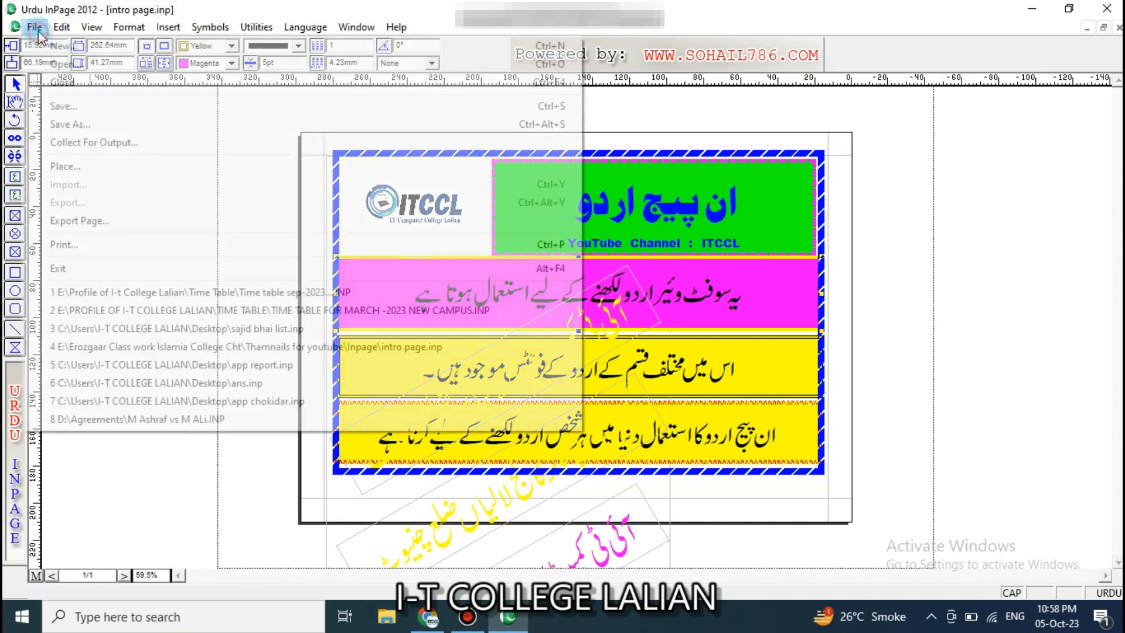
pyautogui.click(76, 46)
pyautogui.click(685, 275)
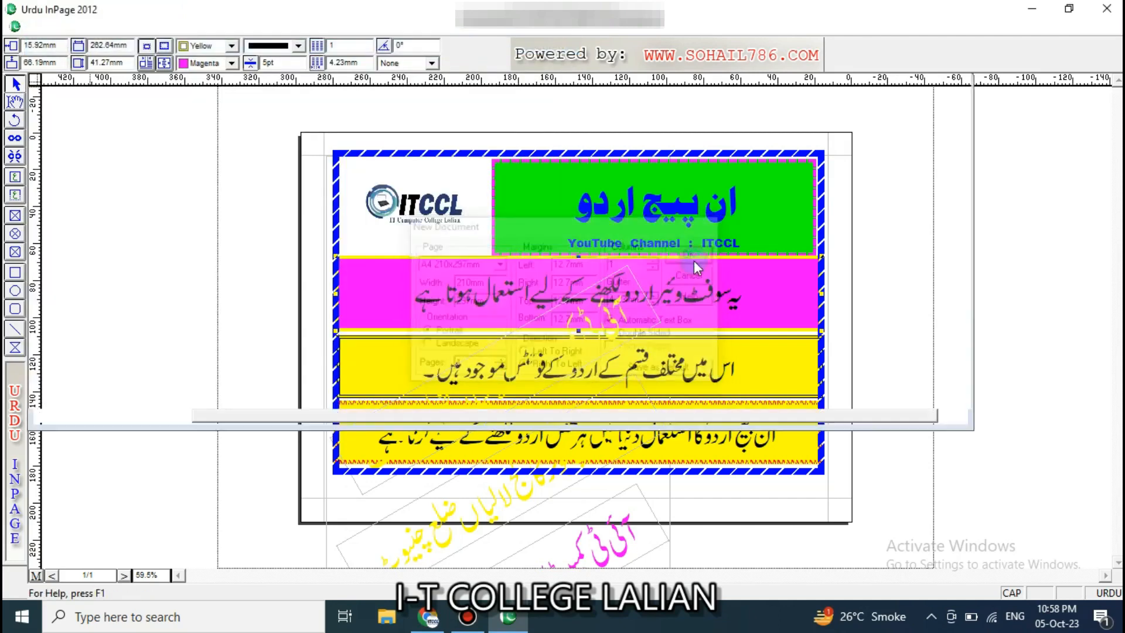
# - Draw a rectangular picture box that fills the page area between the margins
pyautogui.scroll(-2, 1112, 225)
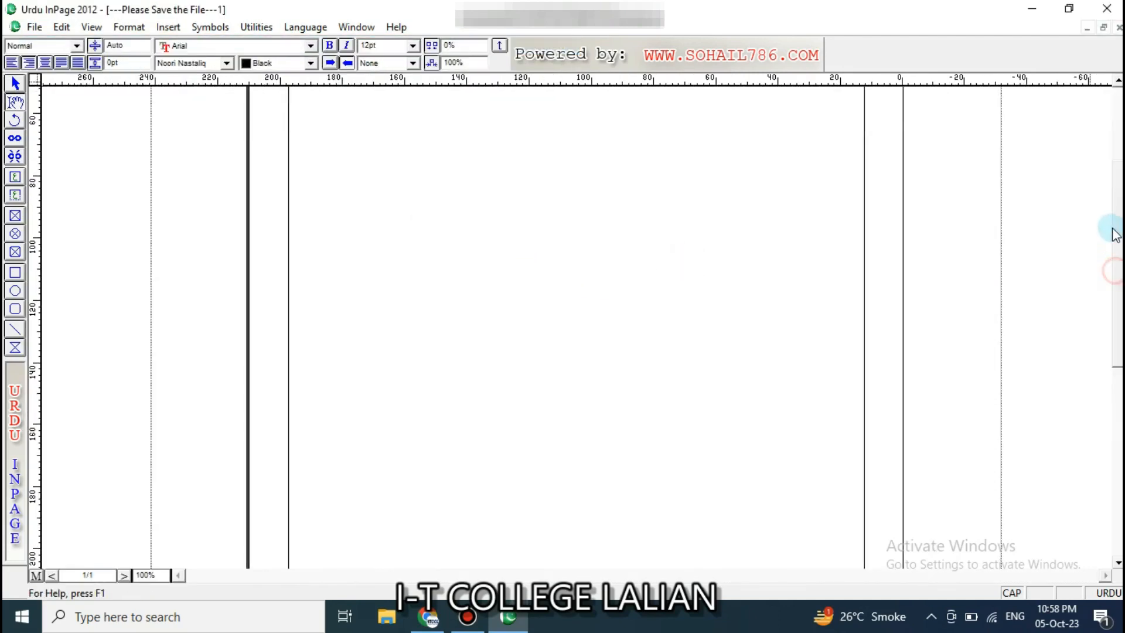
pyautogui.hotkey('ctrl', '0')
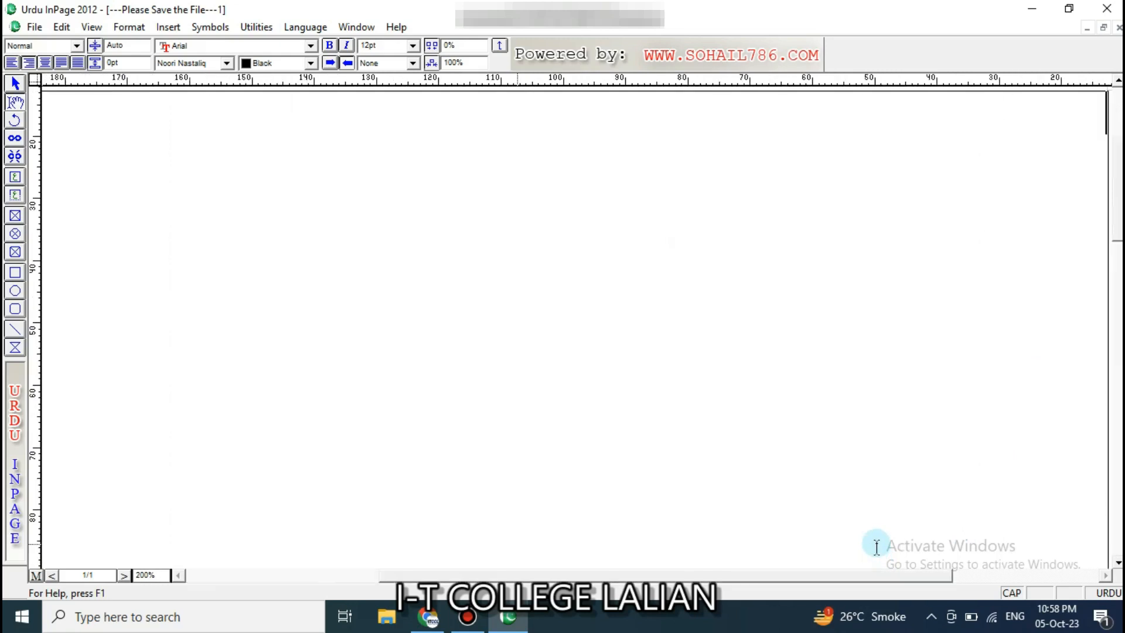
pyautogui.hotkey('ctrl', '5')
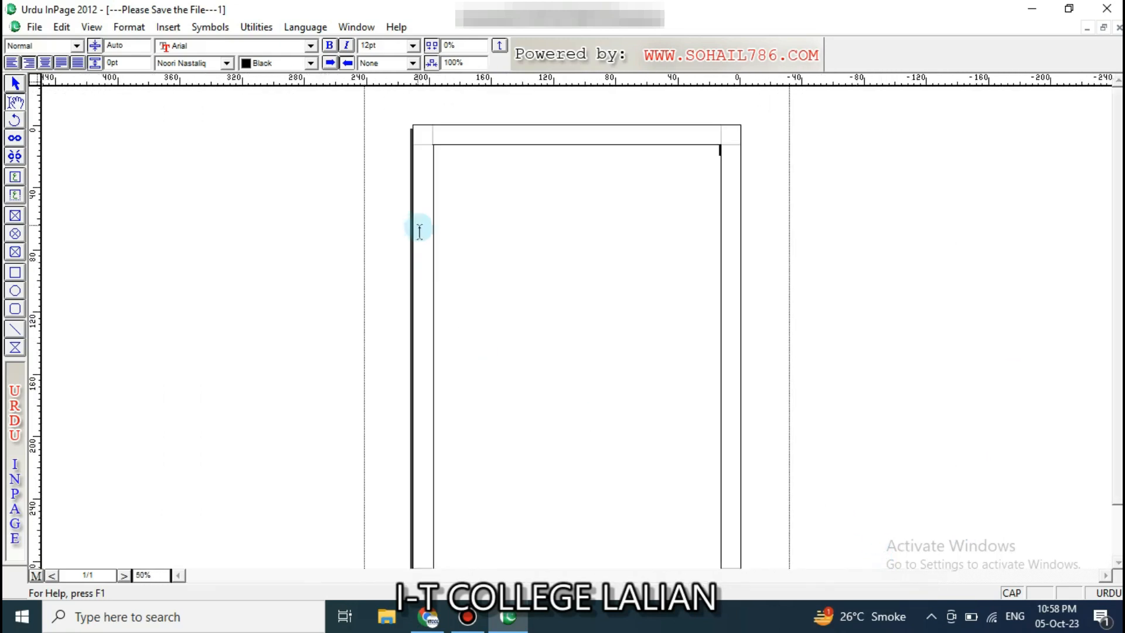
pyautogui.click(16, 252)
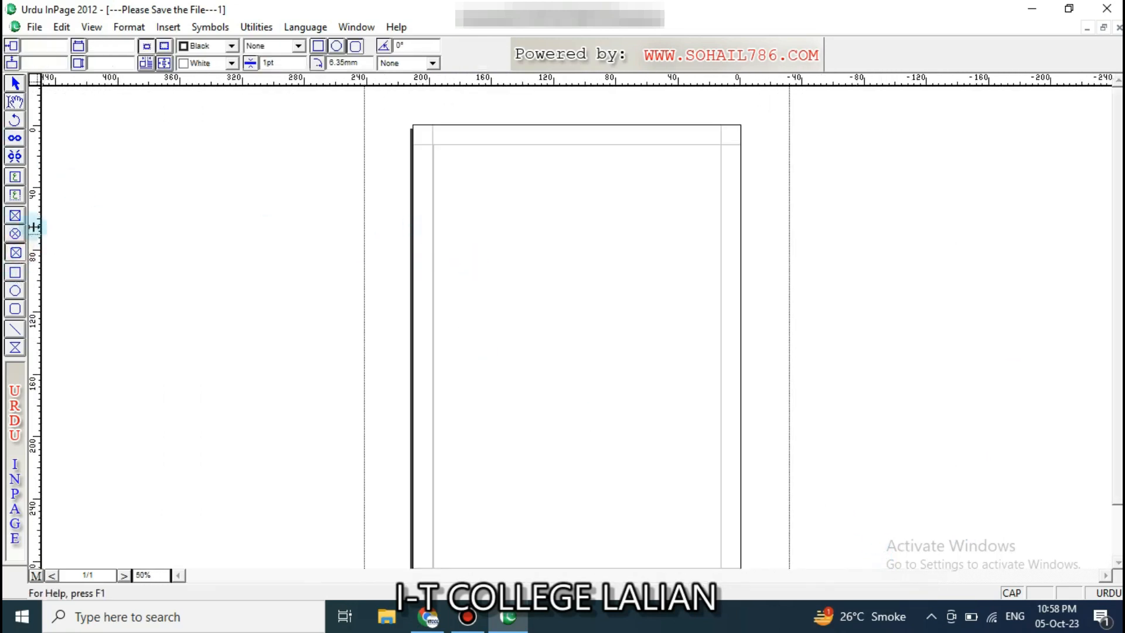
pyautogui.moveTo(433, 145); pyautogui.dragTo(720, 510)
# - Import the picture inpage fff5 from the Inpage folder into the picture box and reposition it within the box
pyautogui.doubleClick(580, 288)
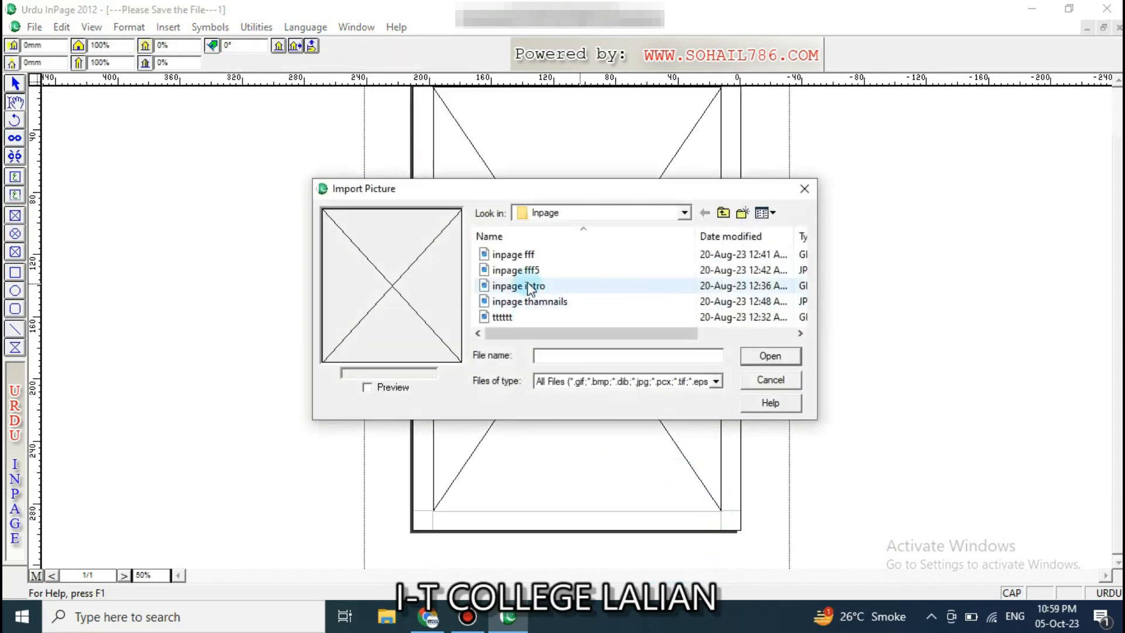
pyautogui.click(530, 285)
pyautogui.click(520, 255)
pyautogui.doubleClick(523, 270)
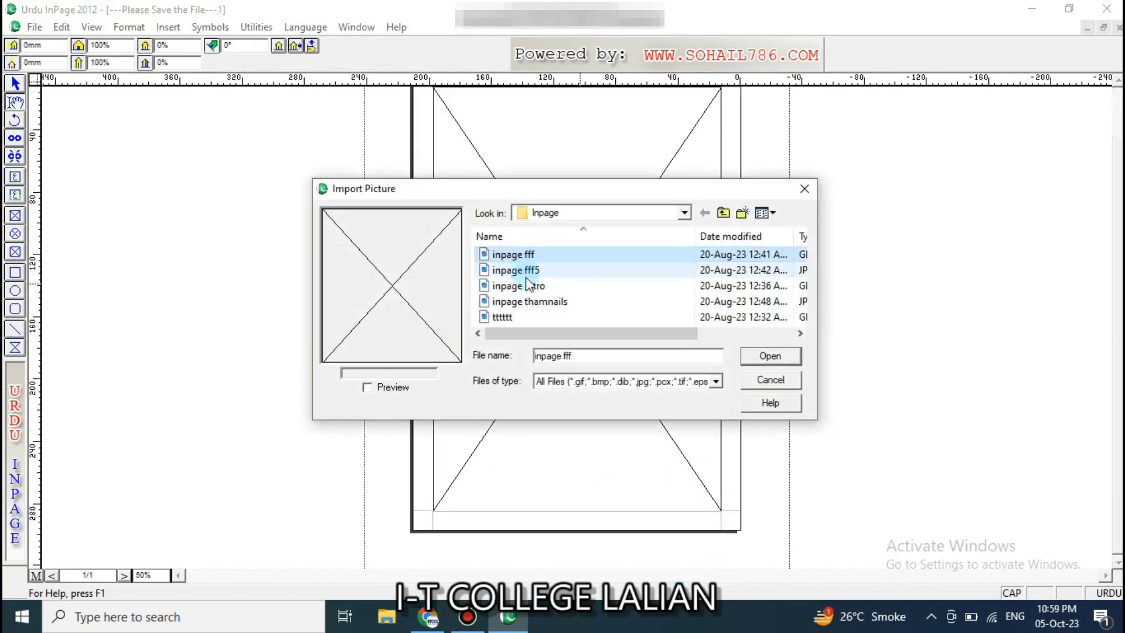
pyautogui.moveTo(555, 298); pyautogui.dragTo(561, 274)
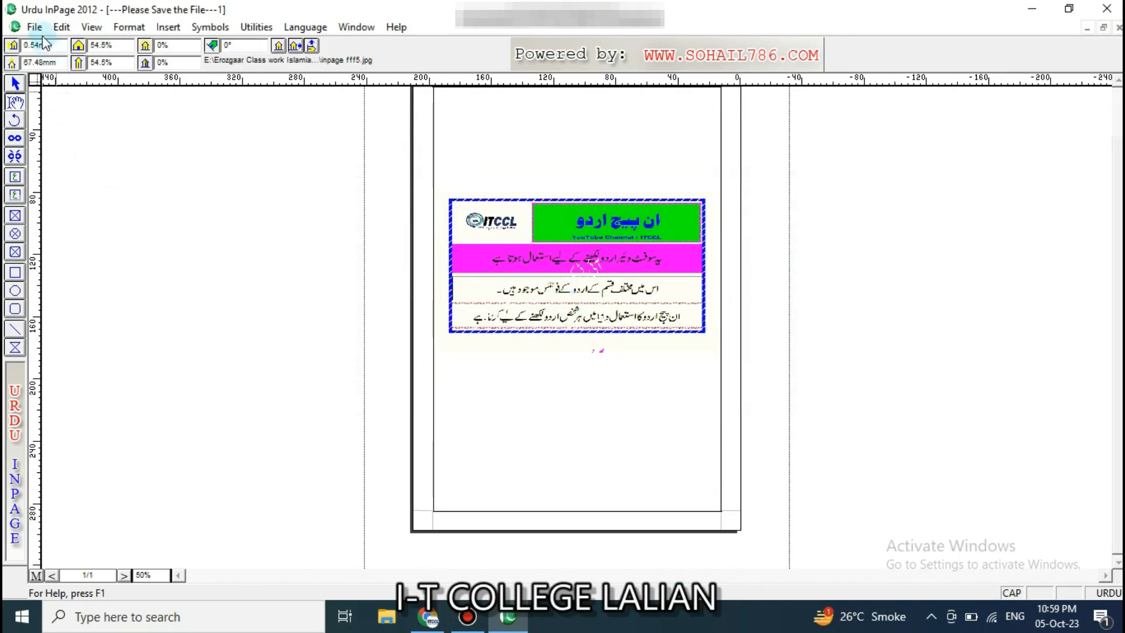
# - Browse the Saved Pictures, FlashIntegro and Camera Roll folders under Pictures for another image to import
pyautogui.doubleClick(547, 264)
pyautogui.hscroll(2, 543, 264)
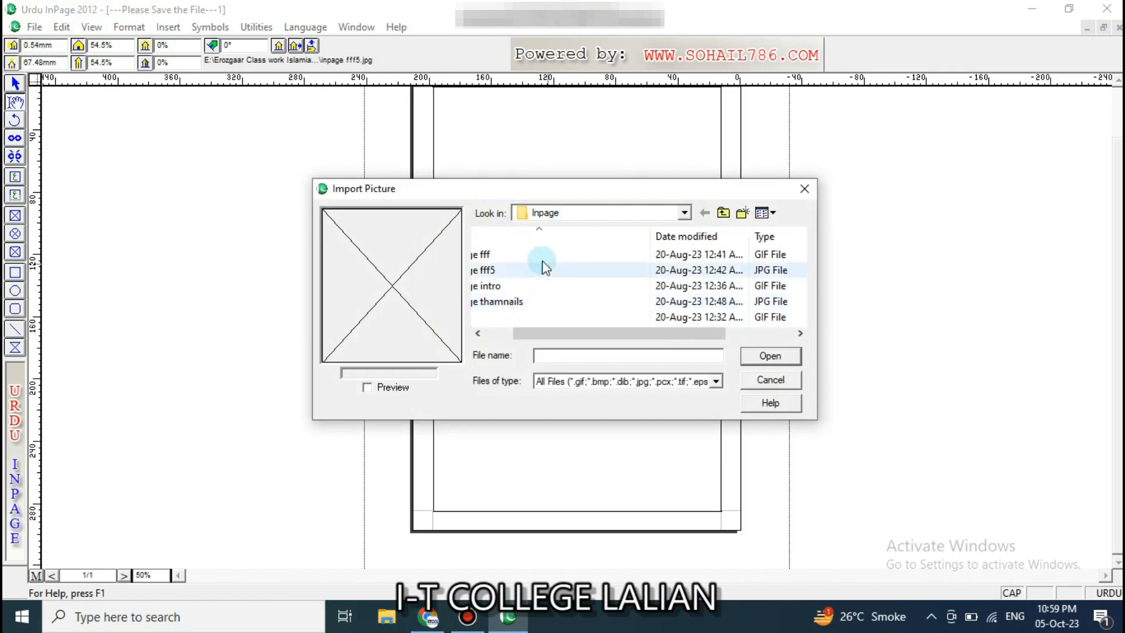
pyautogui.hscroll(-2, 556, 273)
pyautogui.click(567, 213)
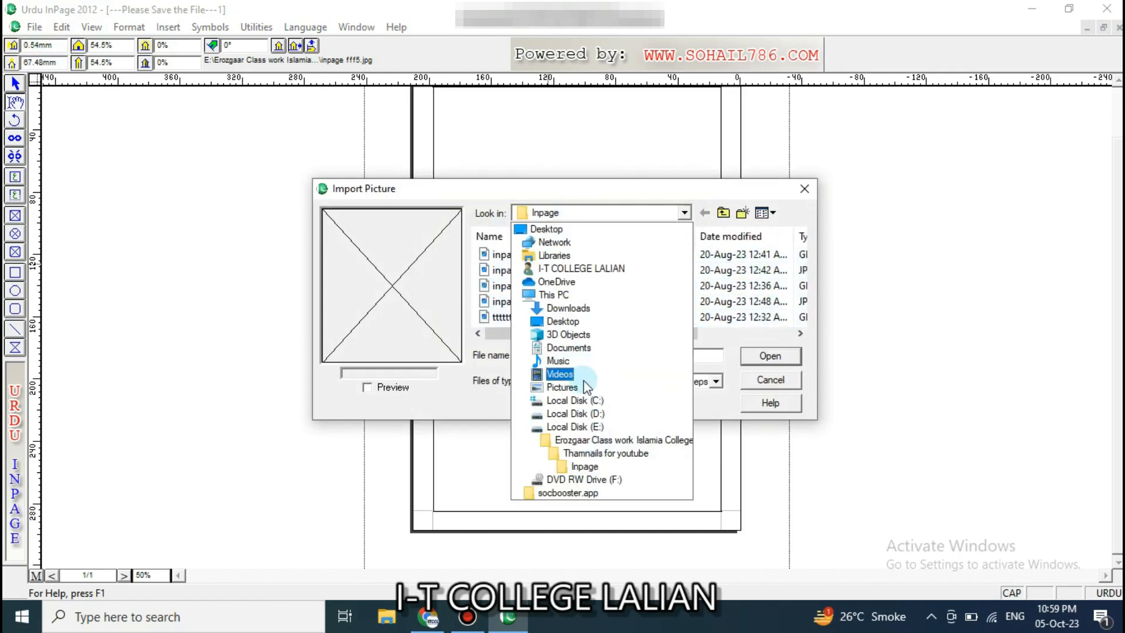
pyautogui.click(548, 387)
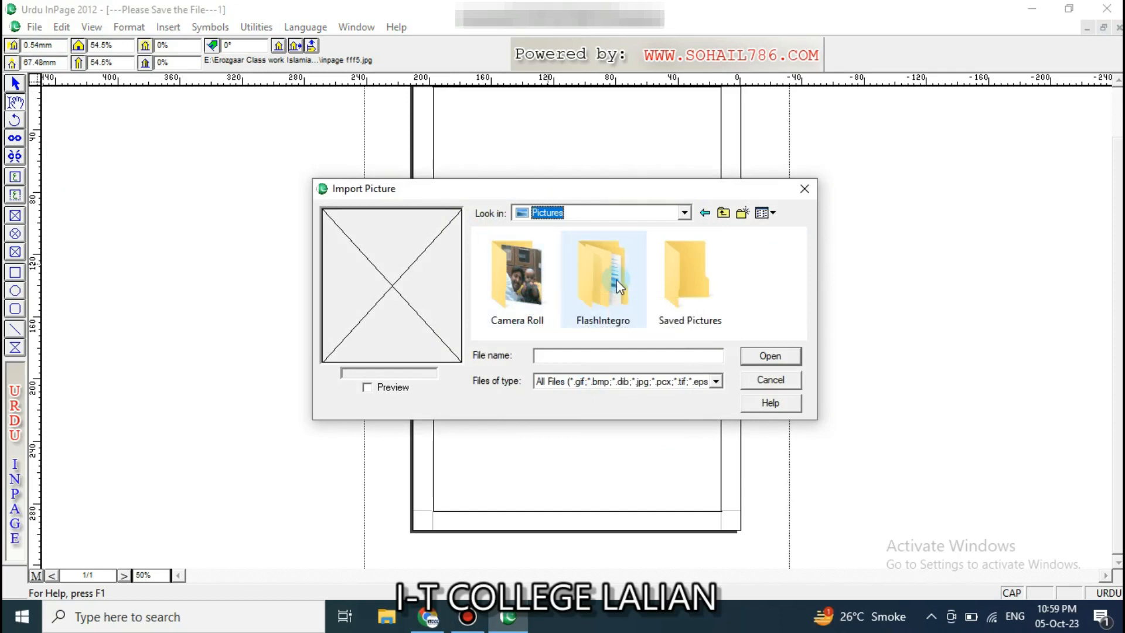
pyautogui.doubleClick(658, 287)
pyautogui.click(644, 214)
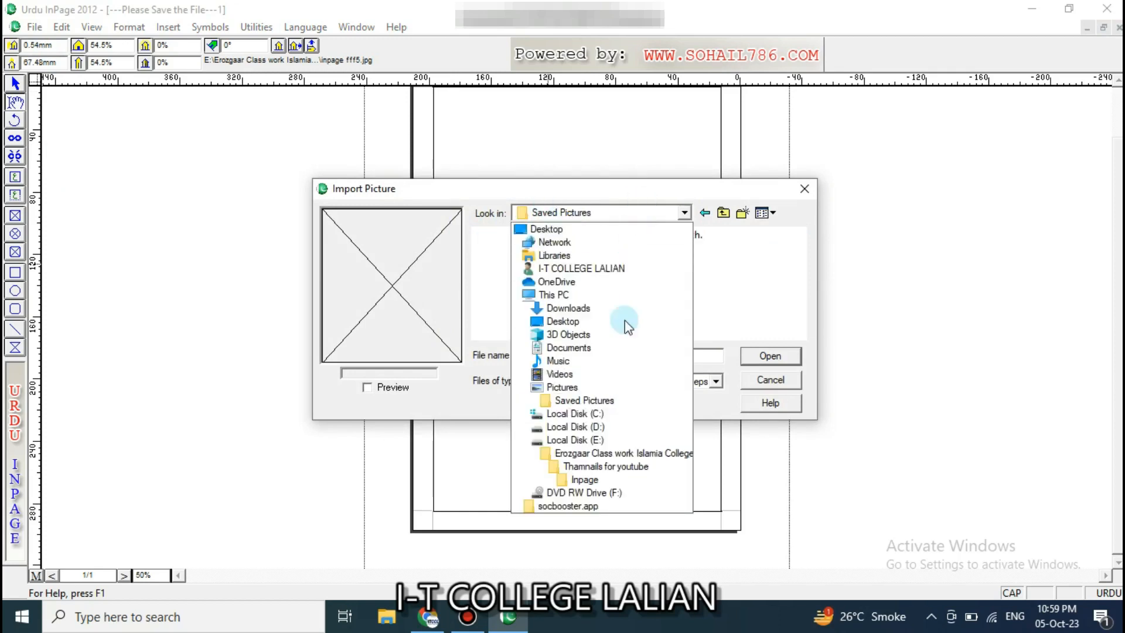
pyautogui.click(625, 378)
pyautogui.doubleClick(606, 301)
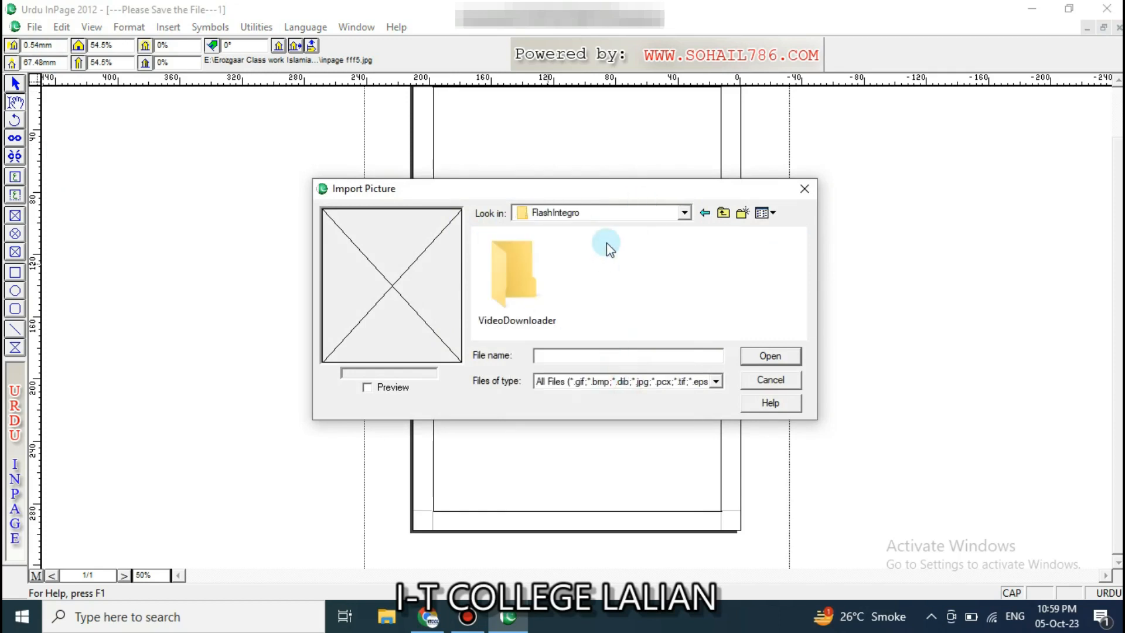
pyautogui.click(616, 215)
pyautogui.click(622, 391)
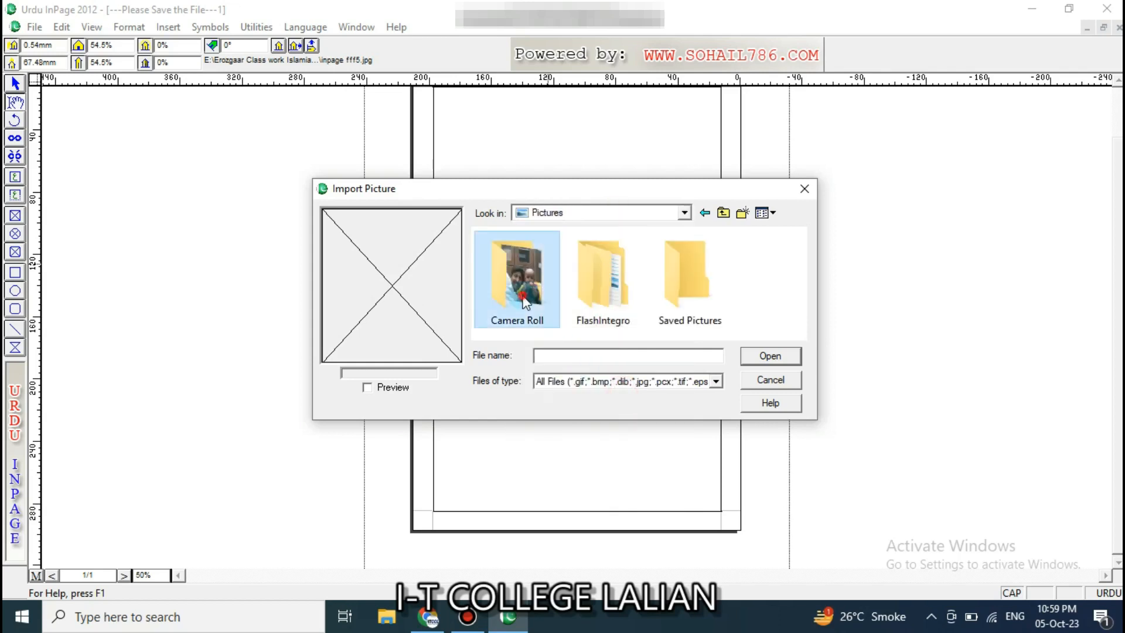
pyautogui.doubleClick(516, 275)
pyautogui.click(683, 213)
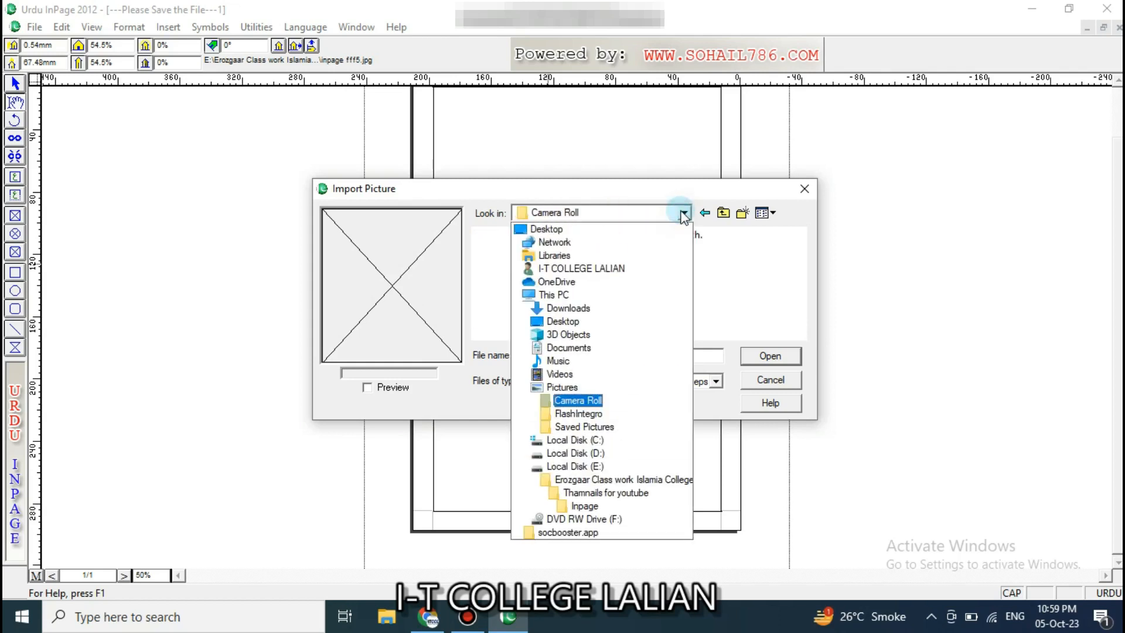
# - Replace the picture in the box with Graphic1 from the Desktop folder
pyautogui.click(615, 321)
pyautogui.click(536, 302)
pyautogui.doubleClick(537, 302)
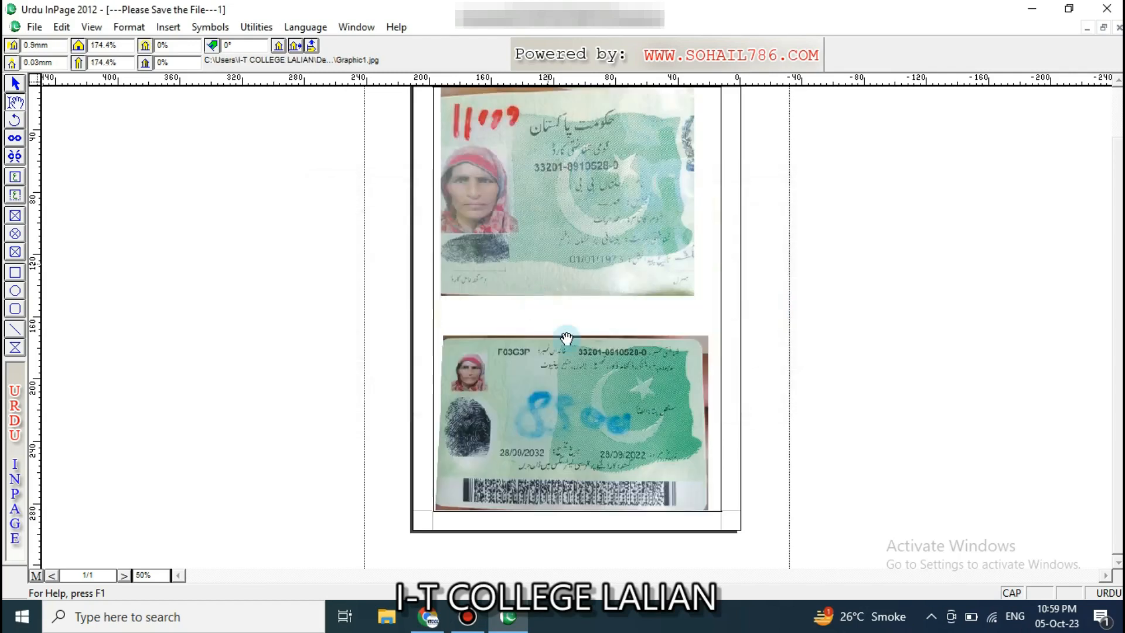
# - Replace the picture in the box with social ads from the Desktop folder
pyautogui.doubleClick(578, 213)
pyautogui.scroll(-1, 522, 307)
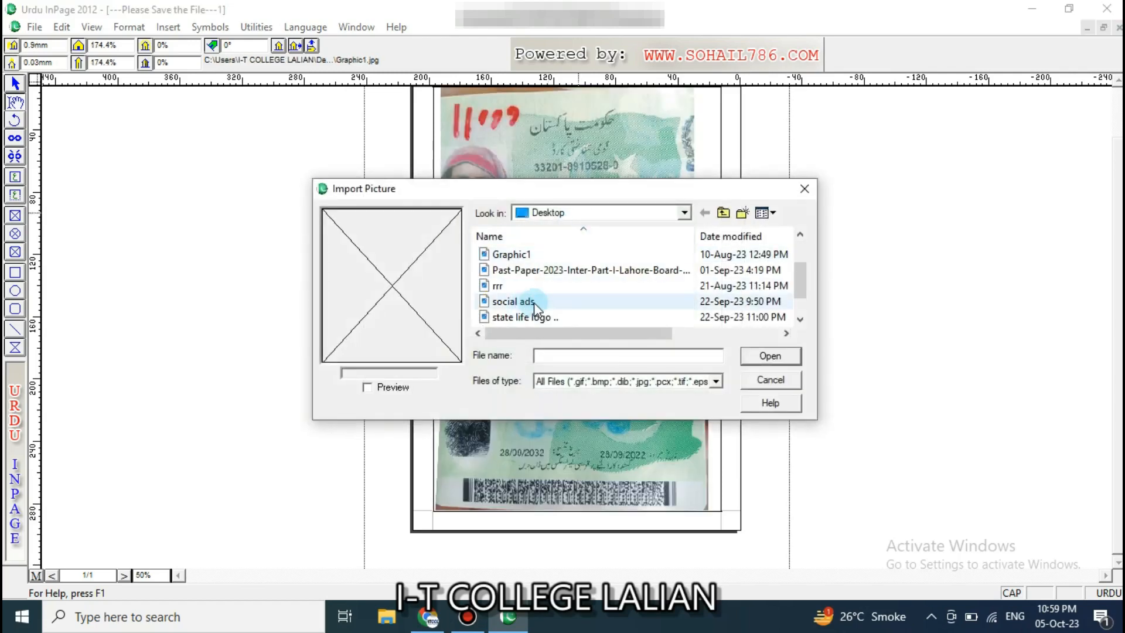
pyautogui.scroll(-1, 533, 302)
pyautogui.doubleClick(532, 273)
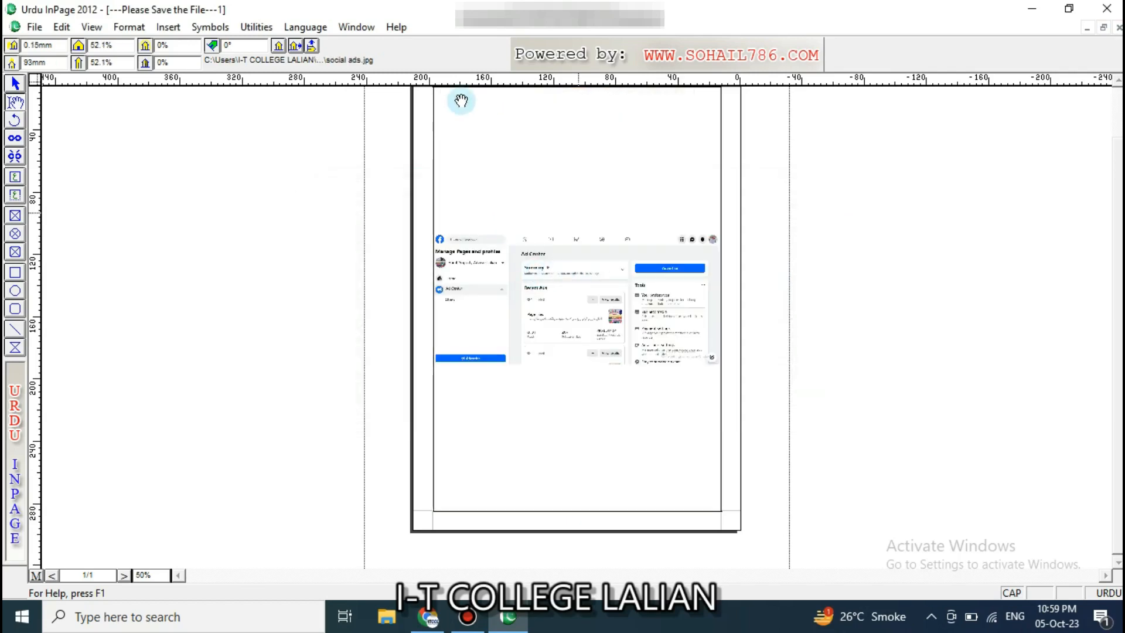
pyautogui.moveTo(1120, 320); pyautogui.dragTo(1112, 247)
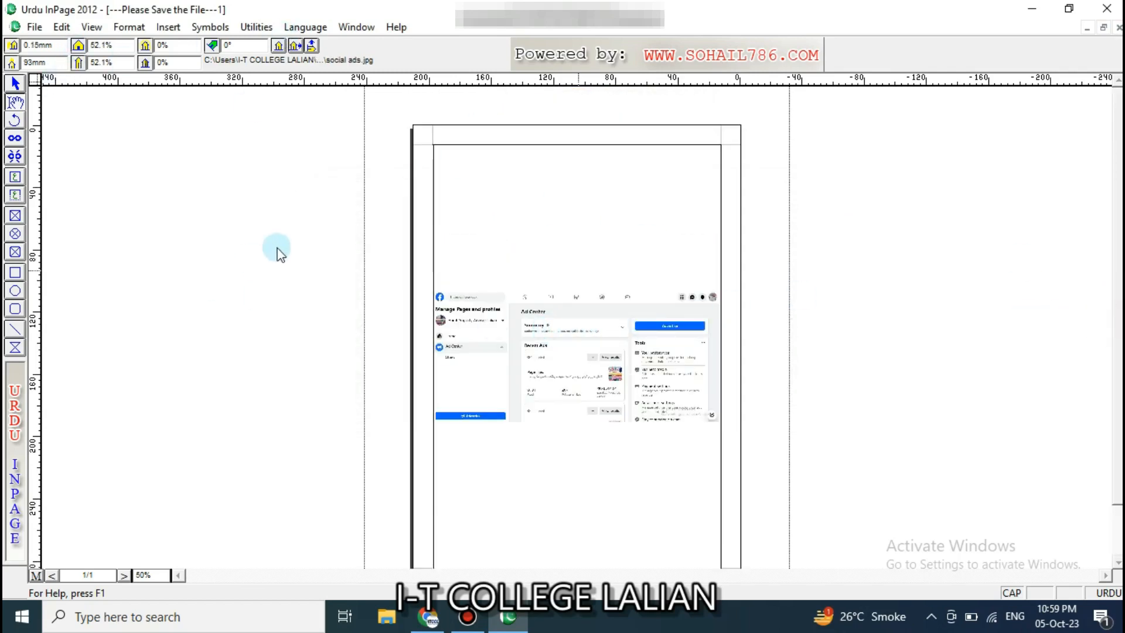
# - Set the rotation of the picture inside its box to 50°
pyautogui.click(258, 46)
pyautogui.doubleClick(242, 43)
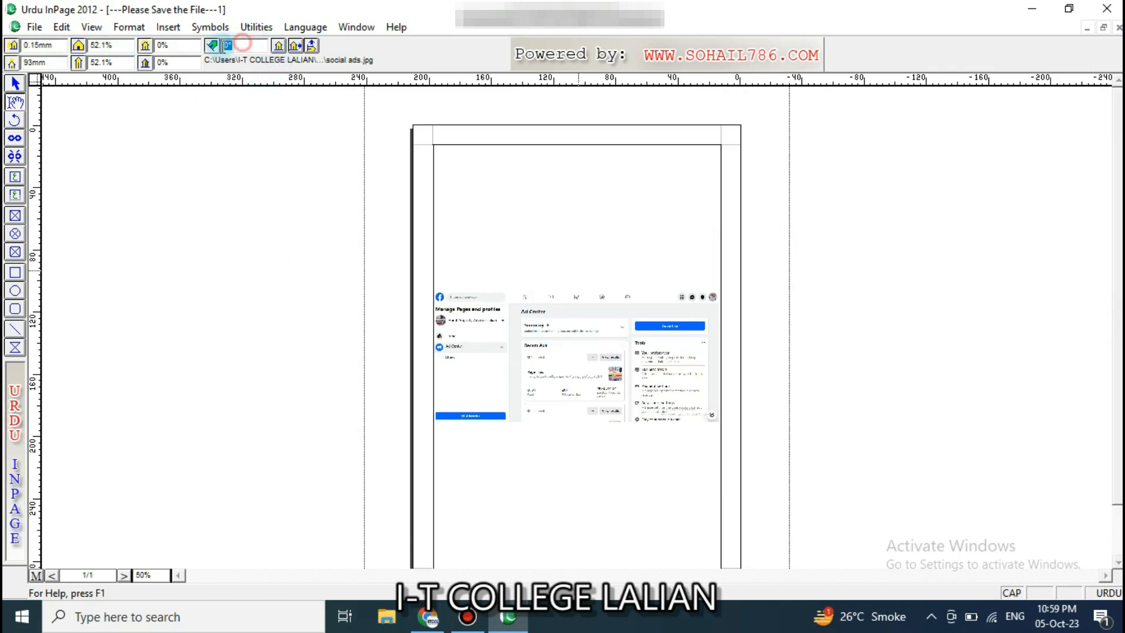
pyautogui.press('Return')
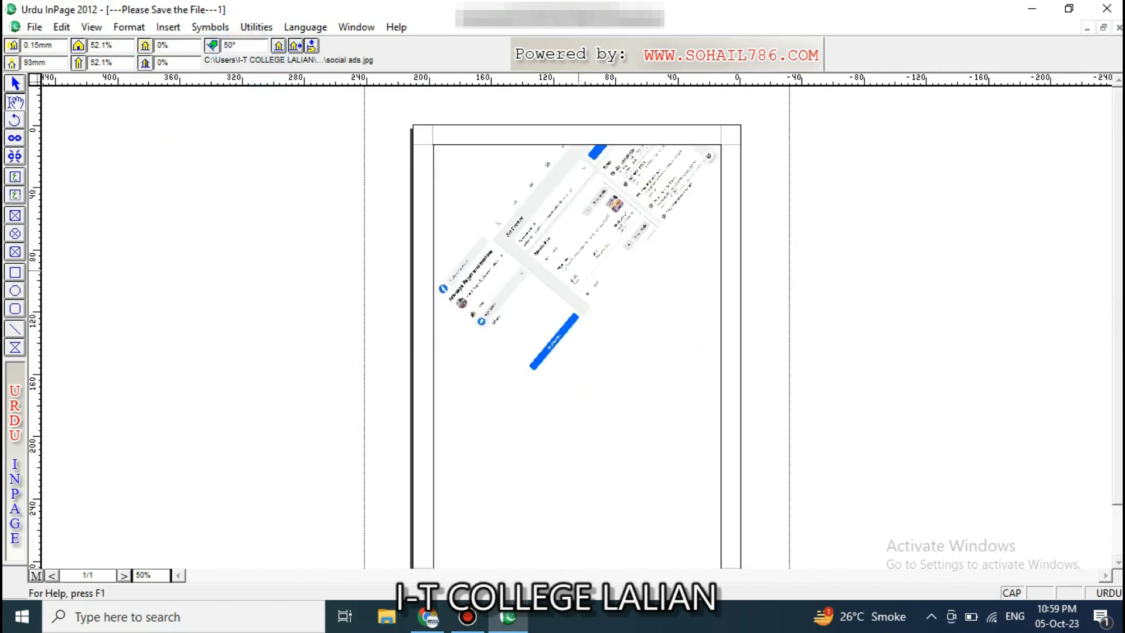
# - Try a rotation of 180° on the picture inside its box and undo it
pyautogui.click(211, 46)
pyautogui.write('180')
pyautogui.press('Return')
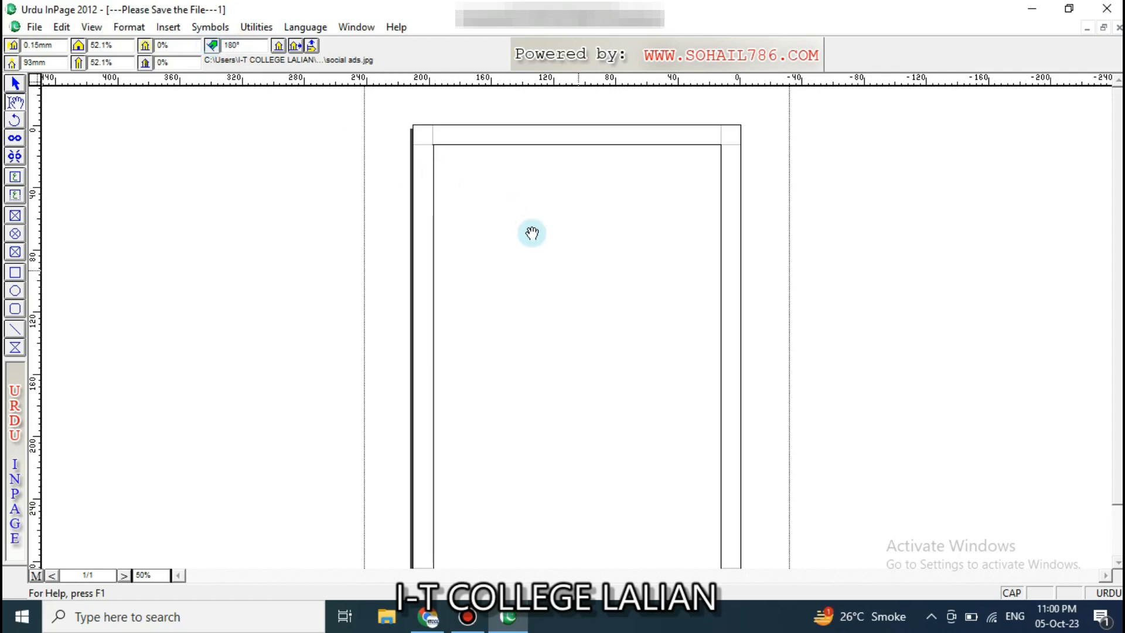
pyautogui.hotkey('ctrl', 'z')
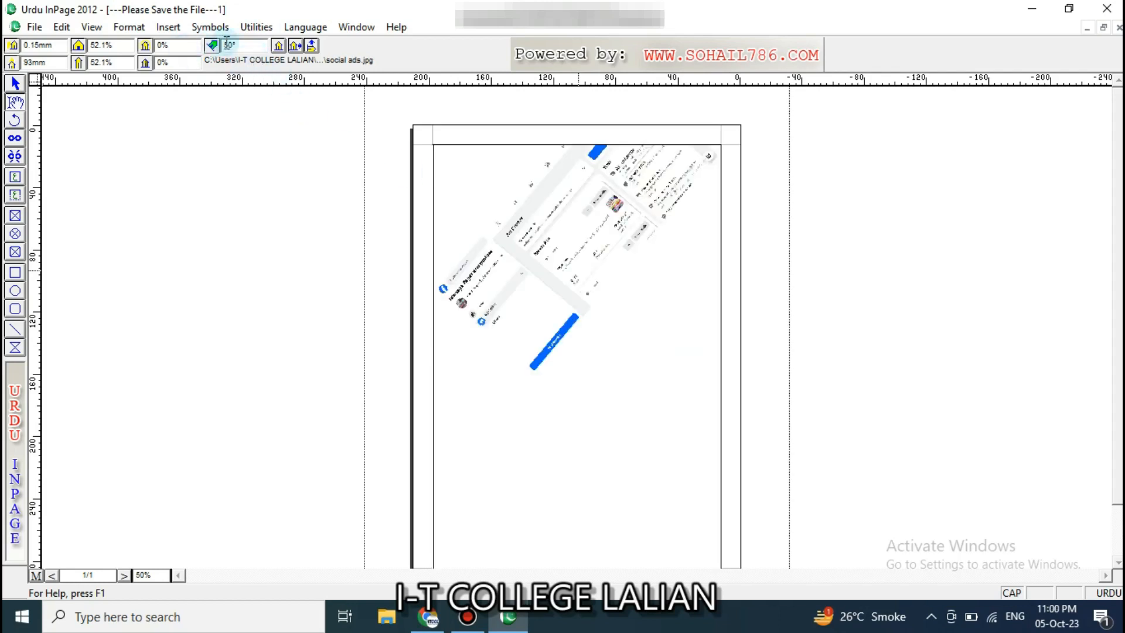
# - Set the rotation of the picture inside its box to 0°
pyautogui.moveTo(245, 47); pyautogui.dragTo(233, 47)
pyautogui.write('0')
pyautogui.press('Return')
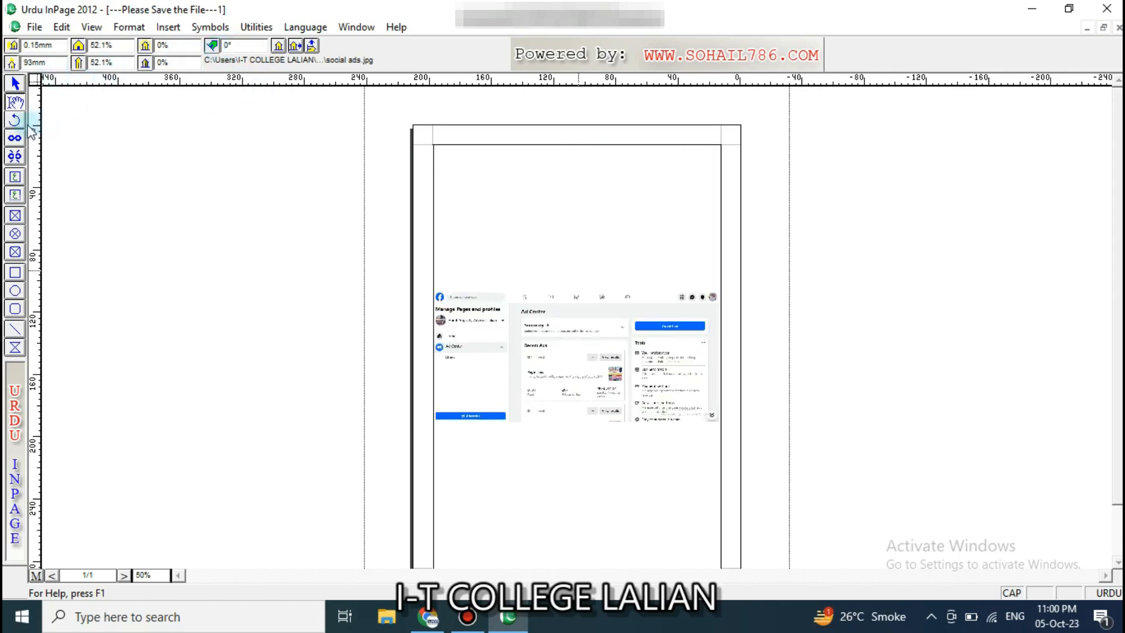
# - Draw a text box about 192 × 187 mm over the picture and enter the Urdu text آئی ٹی کمپیوٹر کالج لالیاں
pyautogui.click(16, 183)
pyautogui.moveTo(434, 206); pyautogui.dragTo(733, 497)
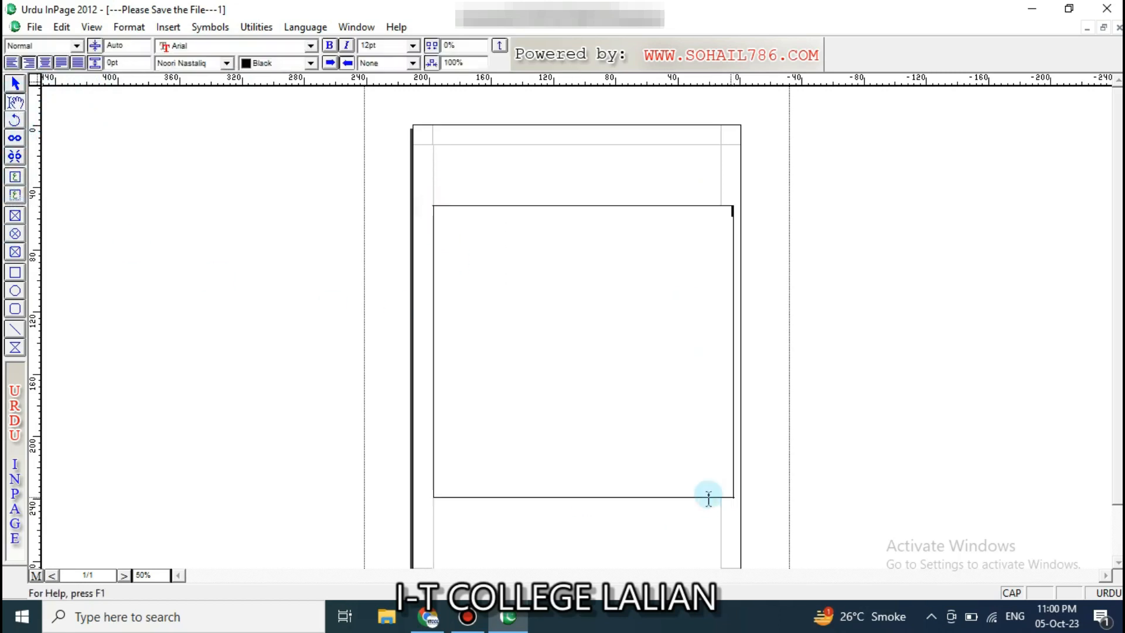
pyautogui.write('ا')
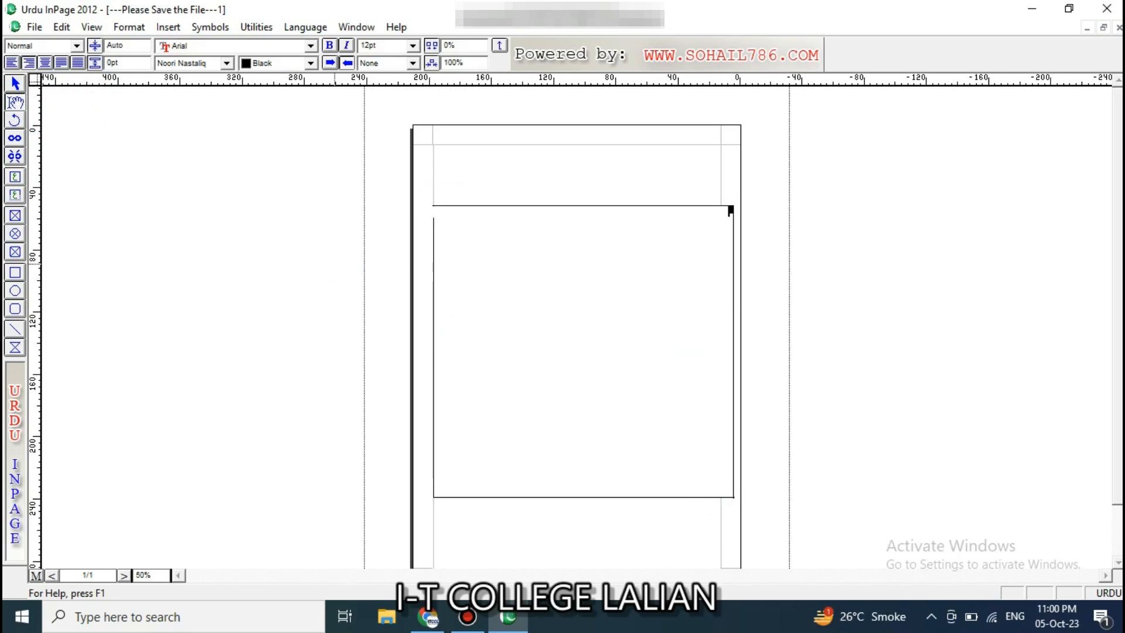
pyautogui.press('F6')
pyautogui.press('F7')
pyautogui.write('ئ')
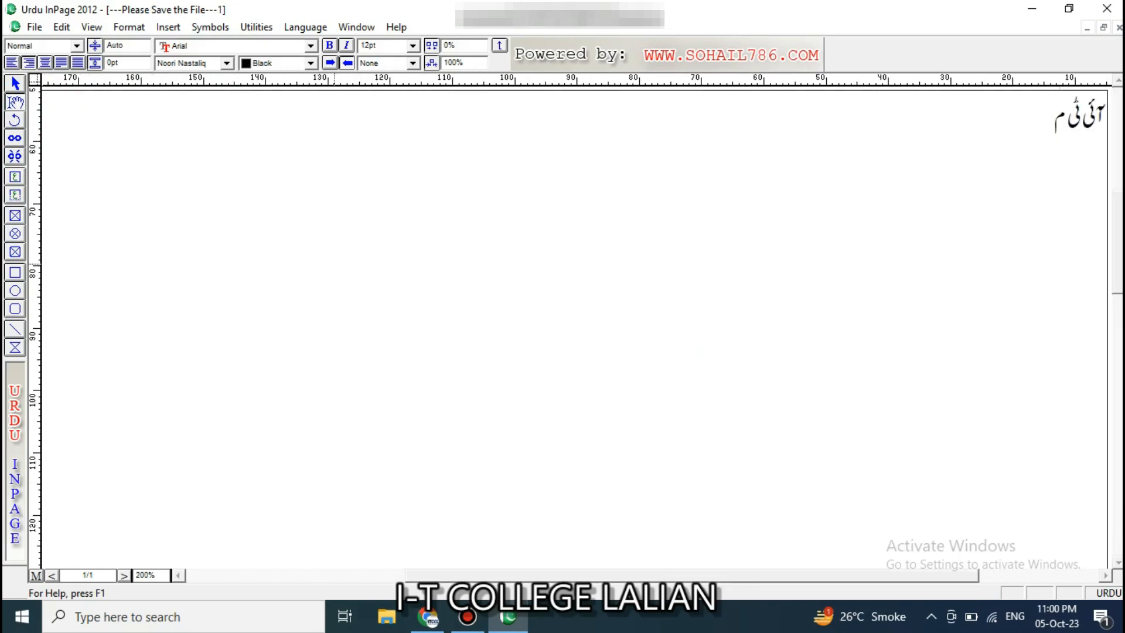
pyautogui.write('ی ٹی کمپ؛ؤ')
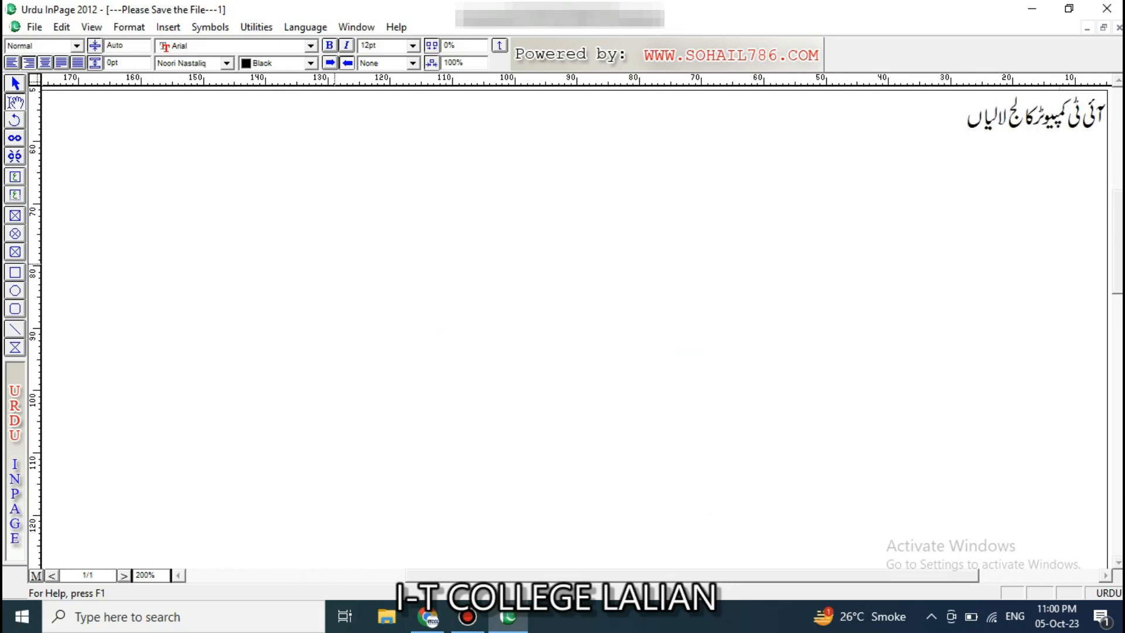
# - Enlarge all of the Urdu text in the box to 93 pt
pyautogui.hotkey('ctrl', 'a')
pyautogui.press('F8')
pyautogui.press('F8')
pyautogui.press('F8')
pyautogui.press('F8')
pyautogui.press('F8')
pyautogui.press('F8')
pyautogui.press('F8')
pyautogui.press('F8')
pyautogui.press('F8')
pyautogui.press('F8')
pyautogui.press('F8')
pyautogui.press('F8')
pyautogui.press('F8')
pyautogui.press('F8')
pyautogui.press('F8')
pyautogui.press('F8')
pyautogui.press('F8')
pyautogui.press('F8')
pyautogui.press('F8')
pyautogui.press('F8')
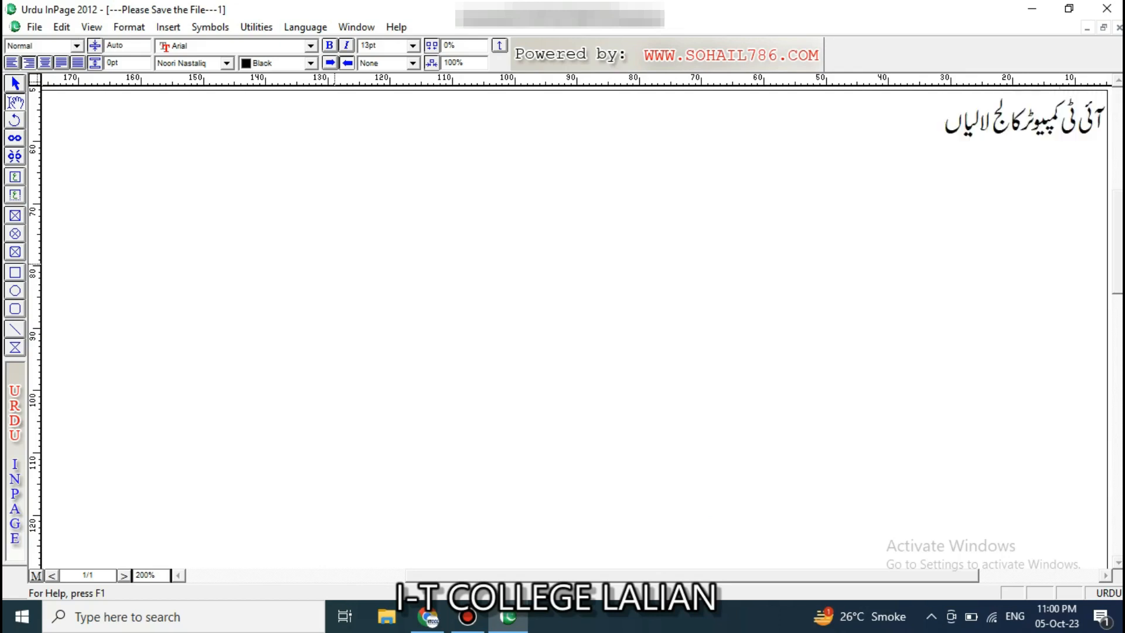
pyautogui.press('F8')
pyautogui.press('F8')
pyautogui.press('F8')
pyautogui.press('F8')
pyautogui.press('F8')
pyautogui.press('F8')
pyautogui.press('F8')
pyautogui.press('F8')
pyautogui.press('F8')
pyautogui.press('F8')
pyautogui.press('F8')
pyautogui.press('F8')
pyautogui.press('F8')
pyautogui.press('F8')
pyautogui.press('F8')
pyautogui.press('F8')
pyautogui.press('F8')
pyautogui.press('F8')
pyautogui.press('F8')
pyautogui.press('F8')
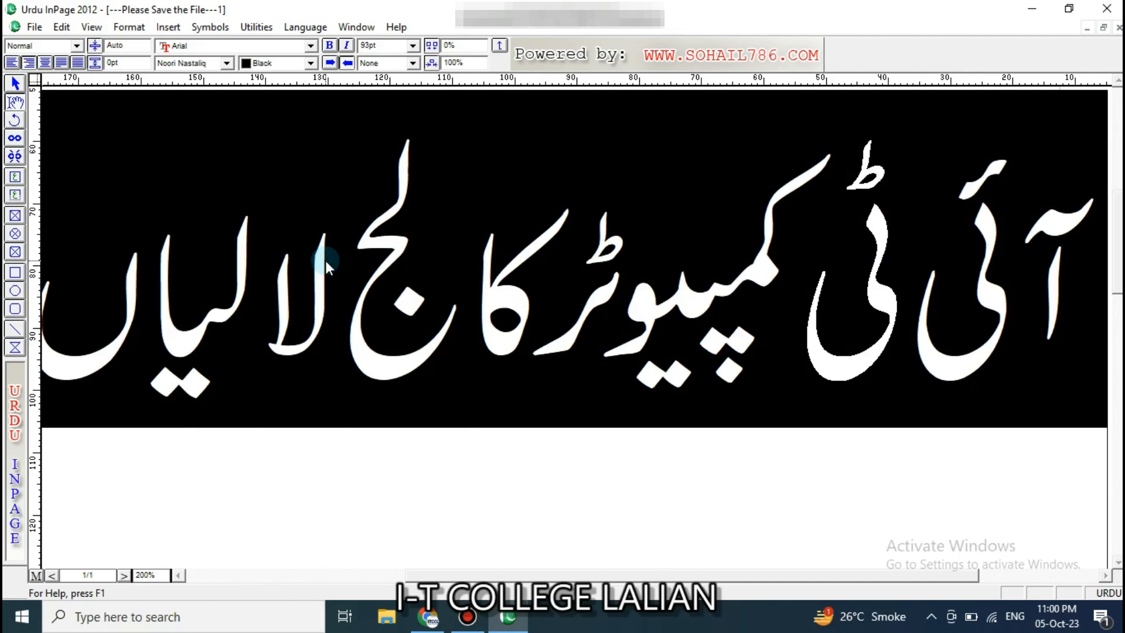
# - Move the Urdu text box down to a vertical position of about 122 mm, so its text overlaps the picture
pyautogui.hotkey('ctrl', '0')
pyautogui.click(543, 250)
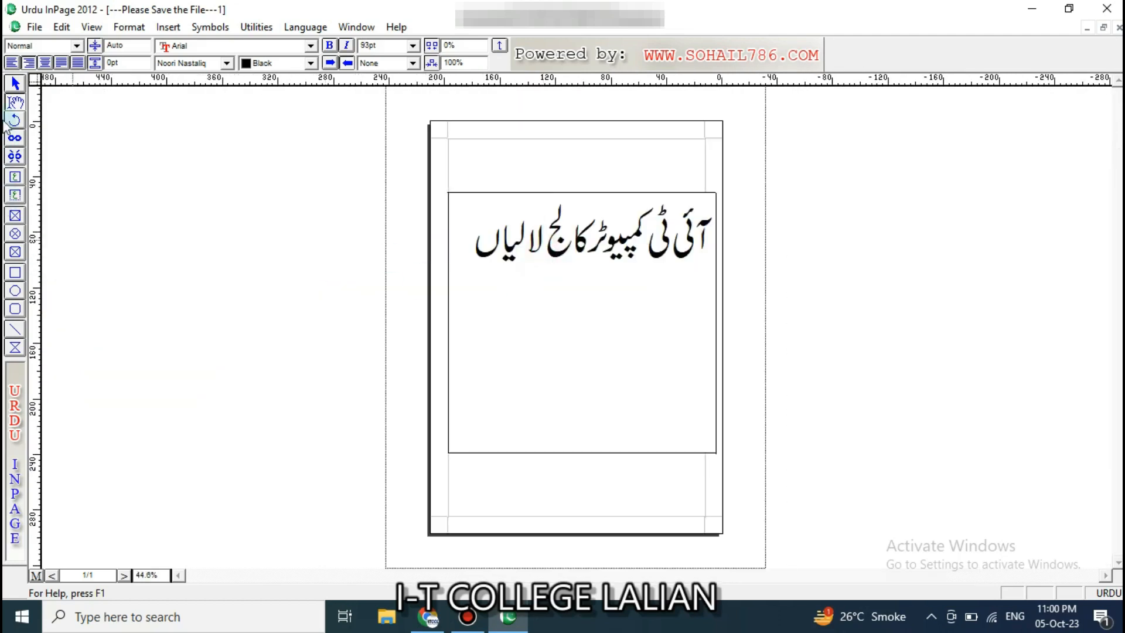
pyautogui.click(15, 85)
pyautogui.moveTo(562, 236); pyautogui.dragTo(561, 331)
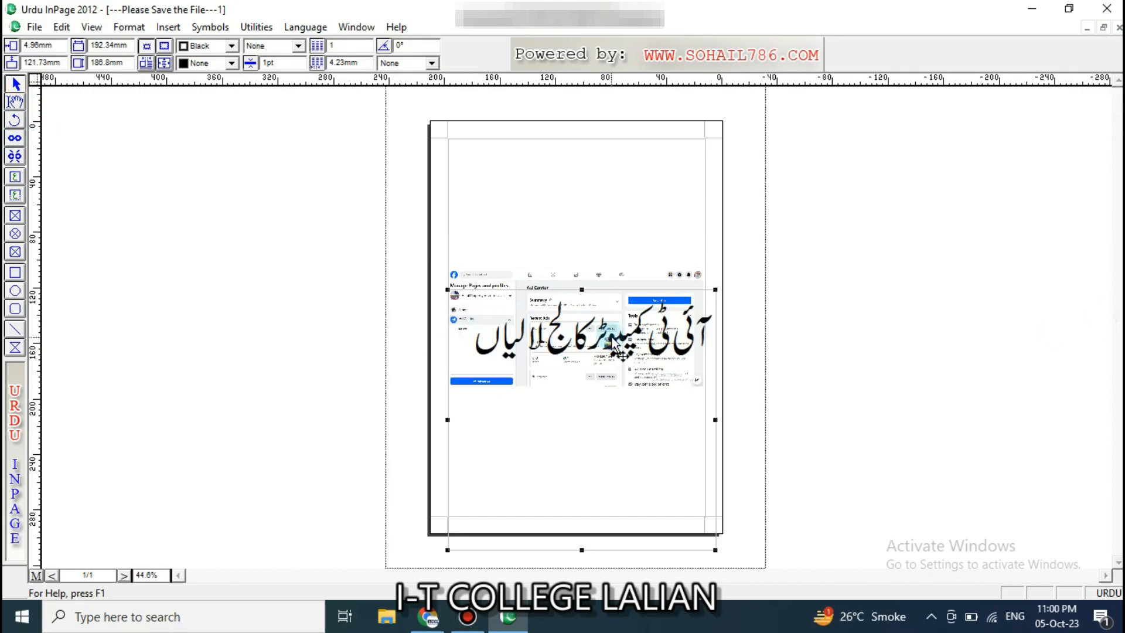
pyautogui.hotkey('ctrl', '1')
pyautogui.hotkey('ctrl', '2')
pyautogui.hotkey('ctrl', '5')
pyautogui.hotkey('ctrl', '1')
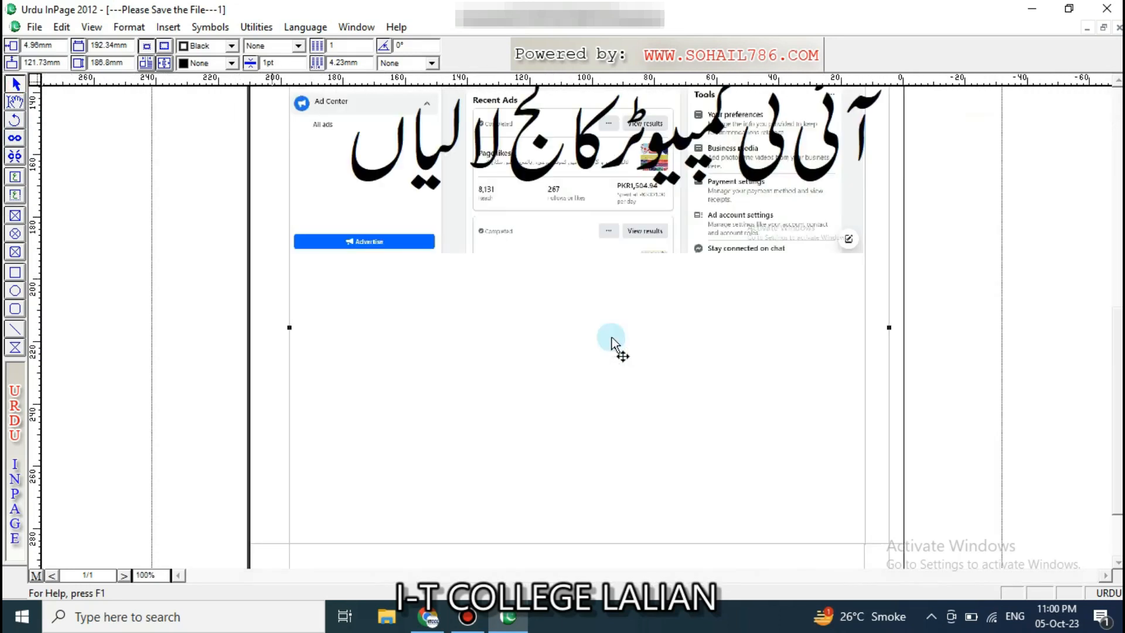
# - Move the picture down to about 40 mm and the Urdu text box to about 19.5 mm across and 114 mm down
pyautogui.moveTo(1118, 355); pyautogui.dragTo(1118, 278)
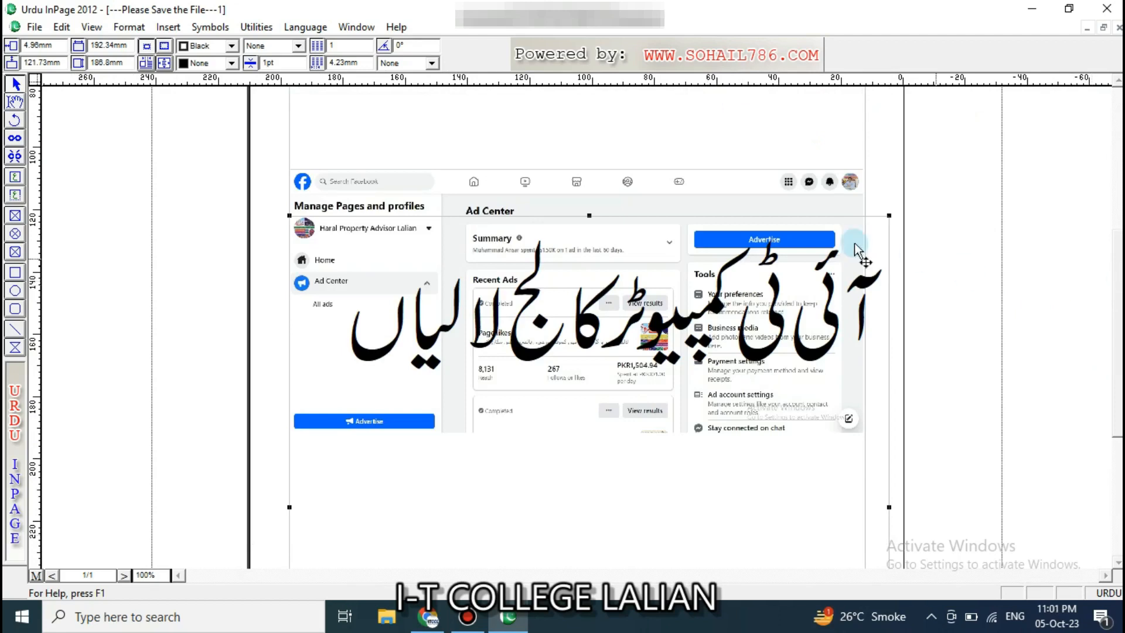
pyautogui.click(459, 322)
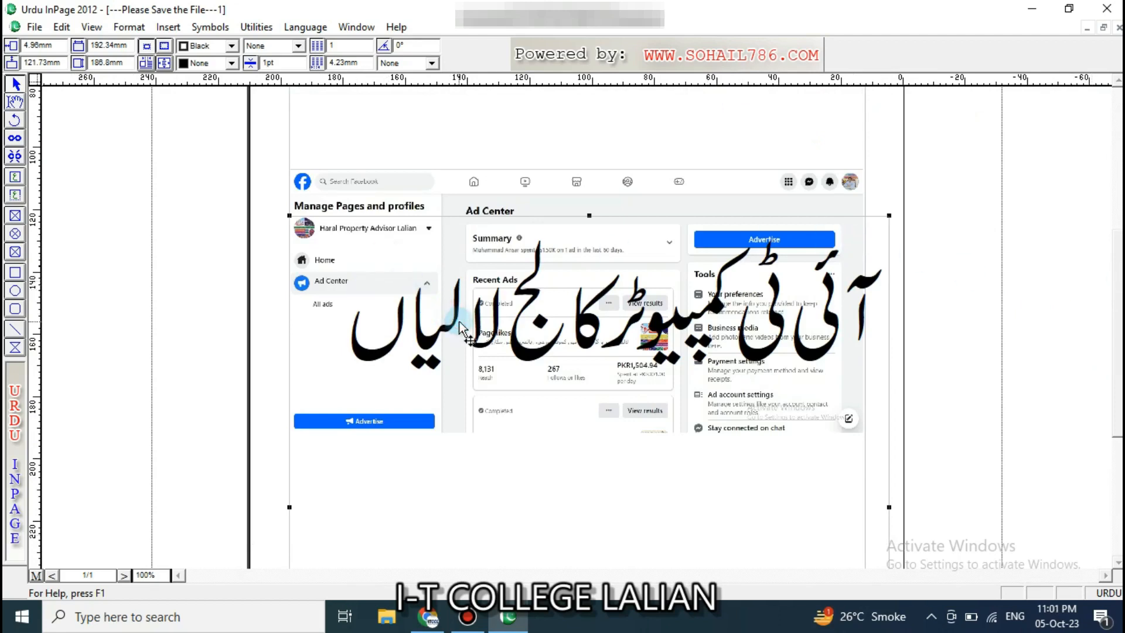
pyautogui.moveTo(542, 322); pyautogui.dragTo(561, 364)
pyautogui.click(350, 204)
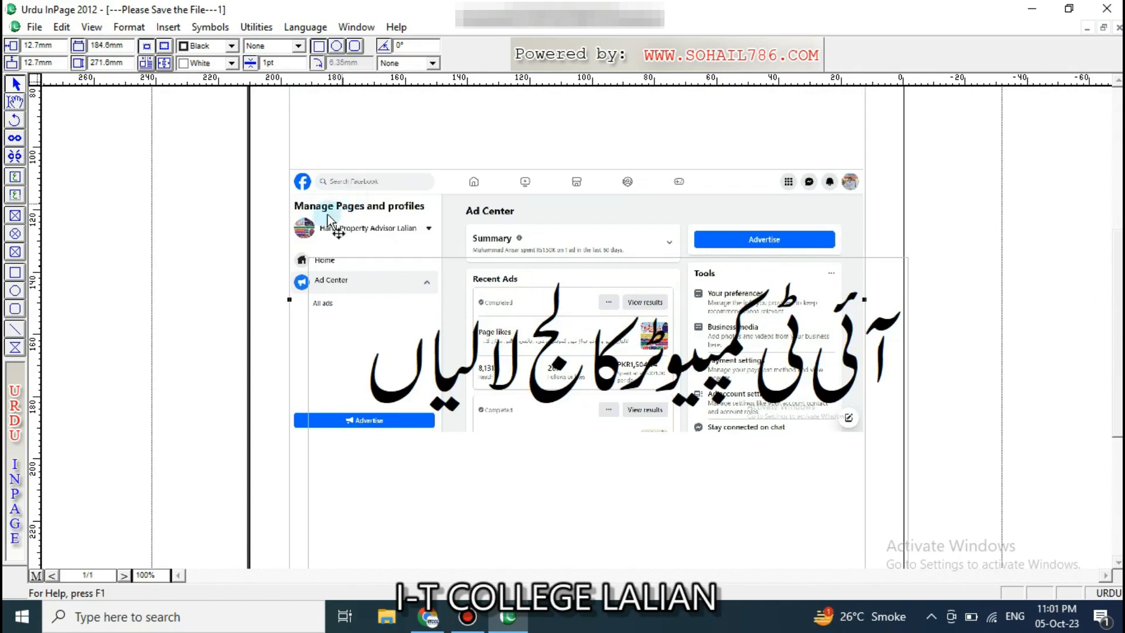
pyautogui.click(16, 216)
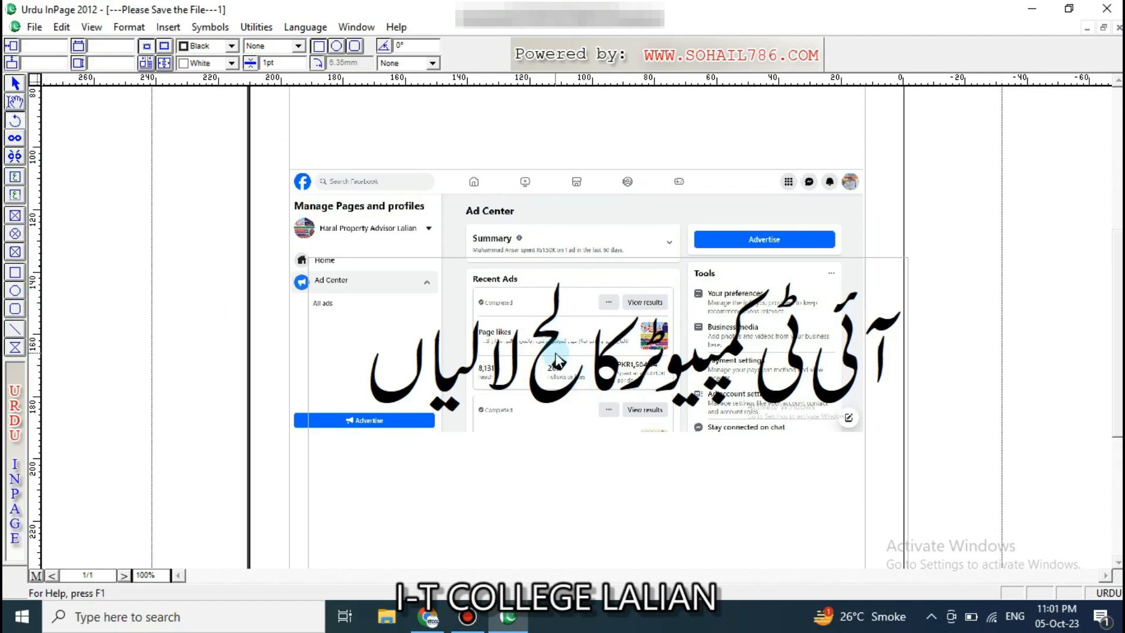
pyautogui.click(15, 84)
pyautogui.click(527, 316)
pyautogui.moveTo(540, 218); pyautogui.dragTo(537, 185)
pyautogui.moveTo(543, 269); pyautogui.dragTo(543, 304)
pyautogui.moveTo(552, 353); pyautogui.dragTo(542, 288)
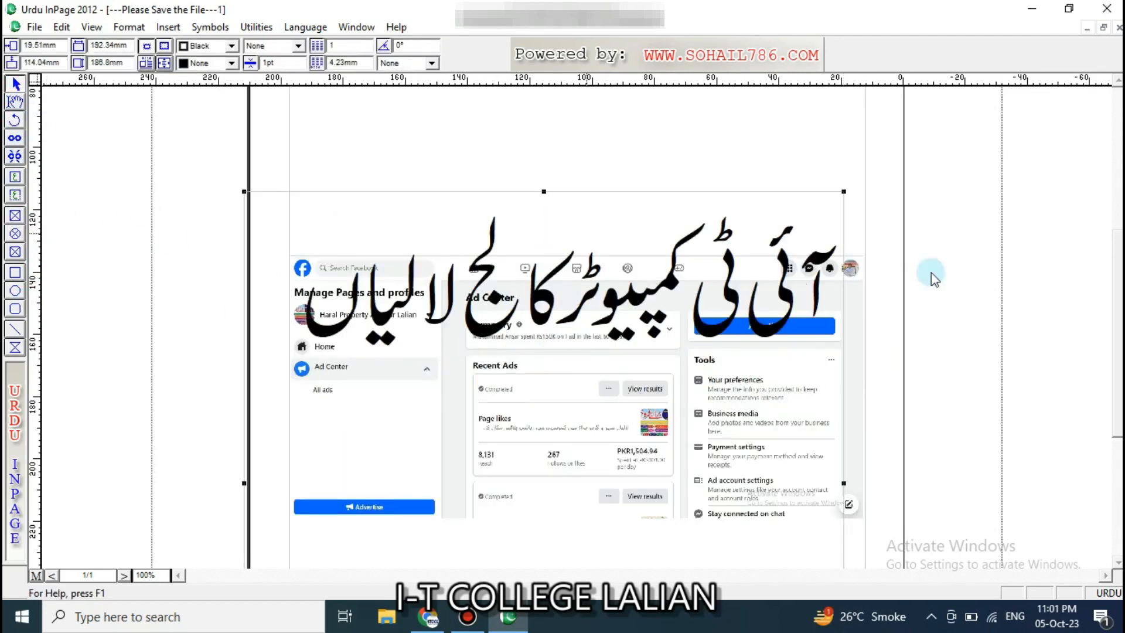
pyautogui.moveTo(1119, 289)
pyautogui.mouseDown()
pyautogui.moveTo(1115, 343)
pyautogui.moveTo(1112, 305)
pyautogui.mouseUp()
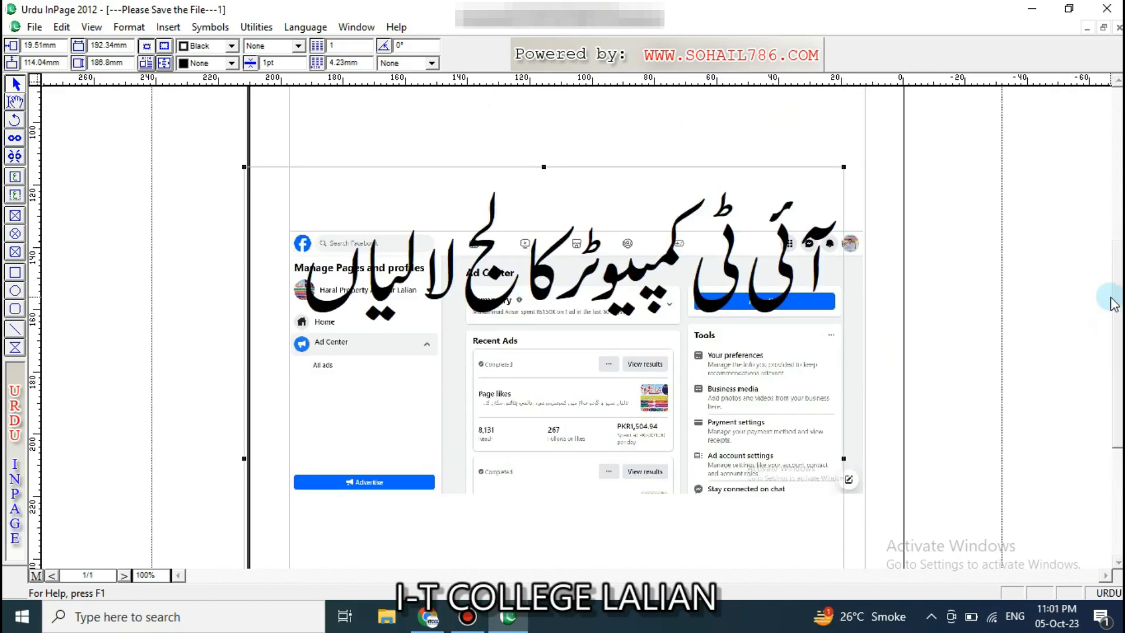
# - Delete the picture behind the Urdu text and keep only the text box on the page
pyautogui.press('Delete')
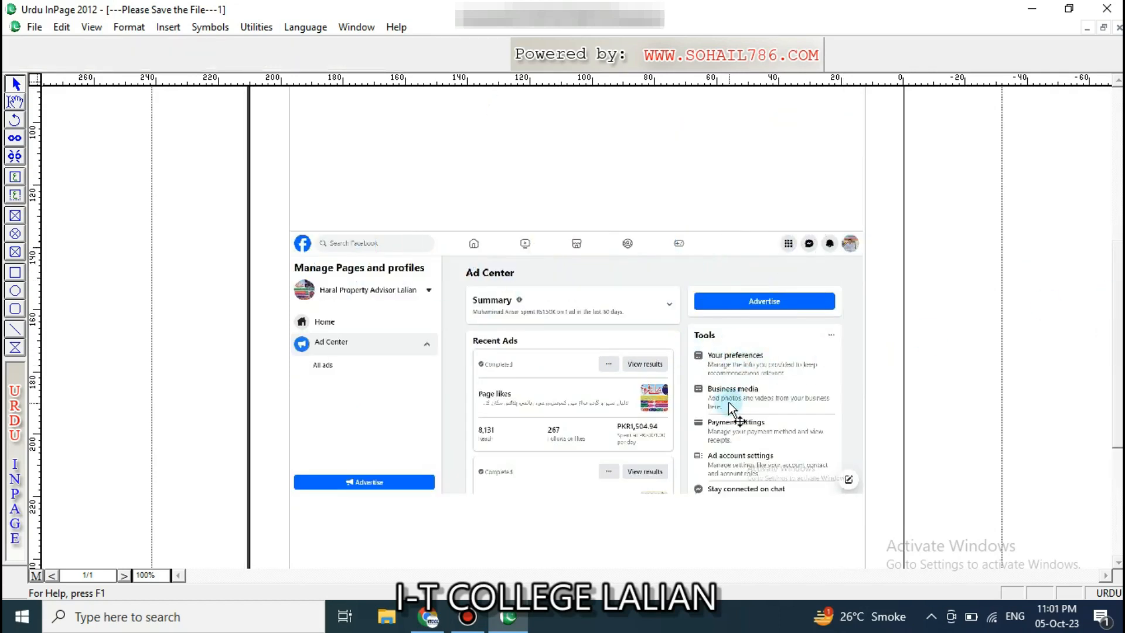
pyautogui.hotkey('ctrl', 'z')
pyautogui.click(515, 114)
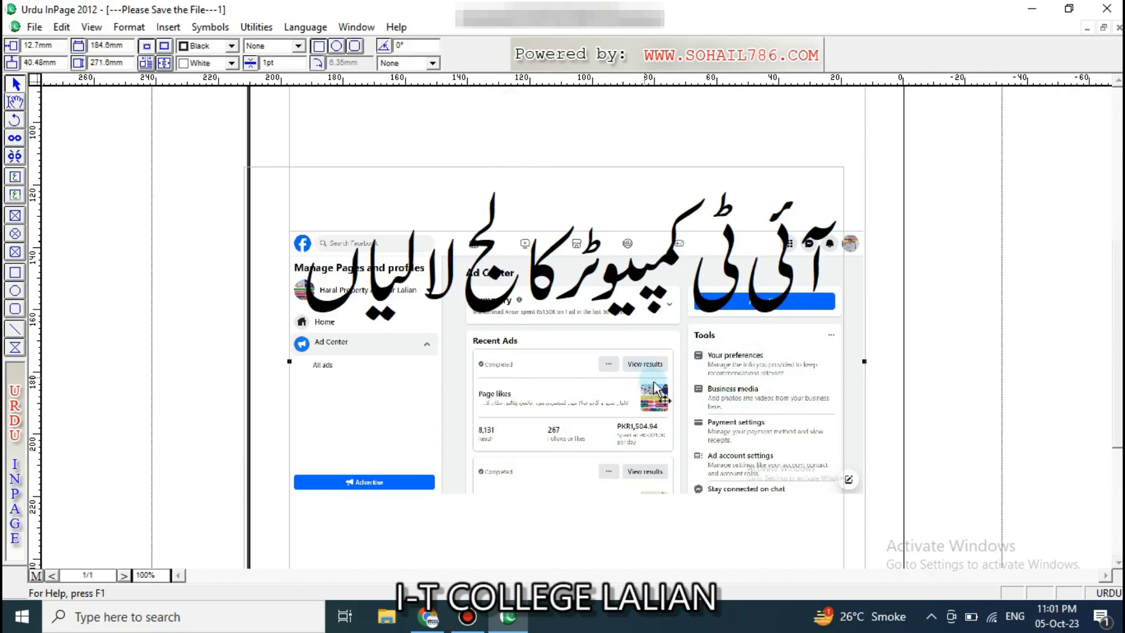
pyautogui.press('Delete')
pyautogui.moveTo(606, 276); pyautogui.dragTo(596, 333)
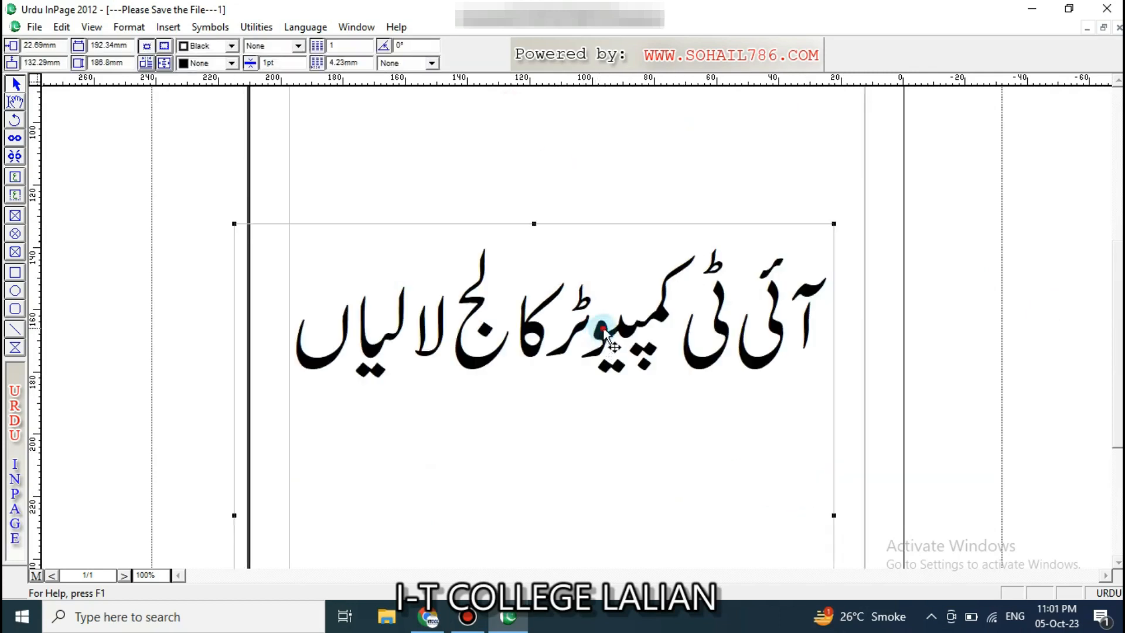
pyautogui.hotkey('ctrl', 'z')
# - Resize the Urdu text box to about 184.6 × 56.3 mm, spanning the page margins at about 84 mm down
pyautogui.moveTo(1115, 347); pyautogui.dragTo(1118, 403)
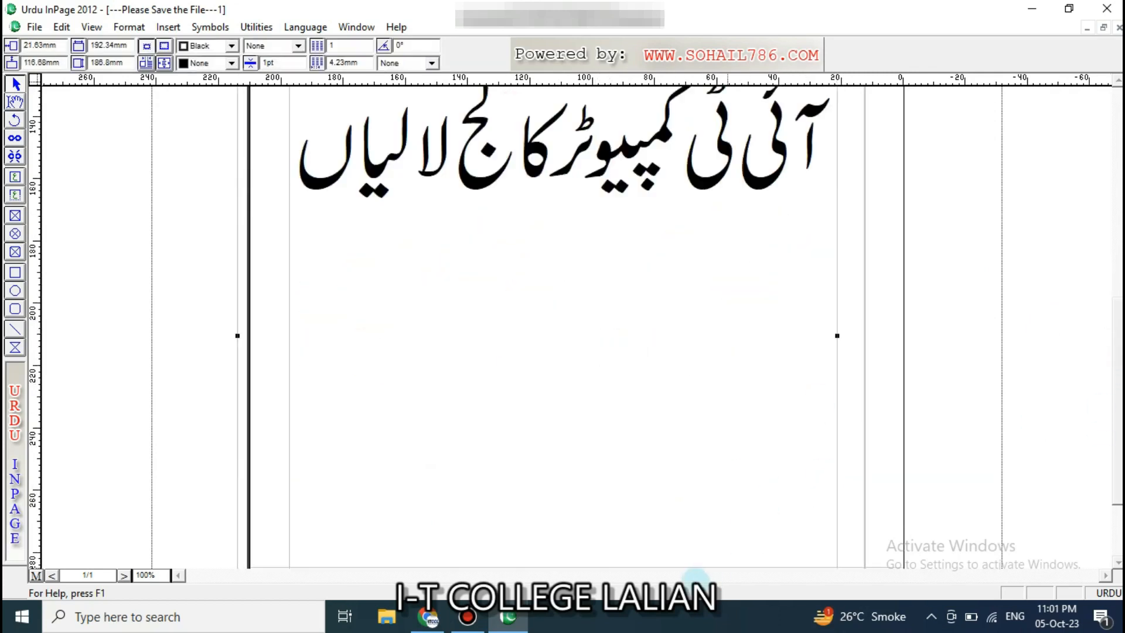
pyautogui.press('F4')
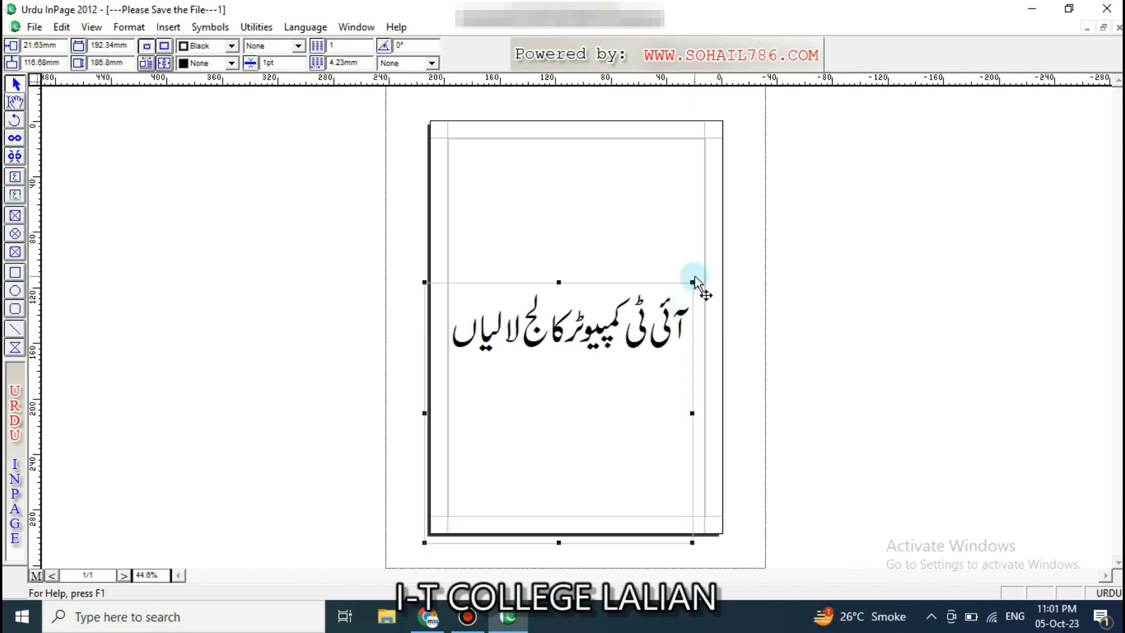
pyautogui.moveTo(693, 282); pyautogui.dragTo(648, 392)
pyautogui.moveTo(590, 452); pyautogui.dragTo(622, 292)
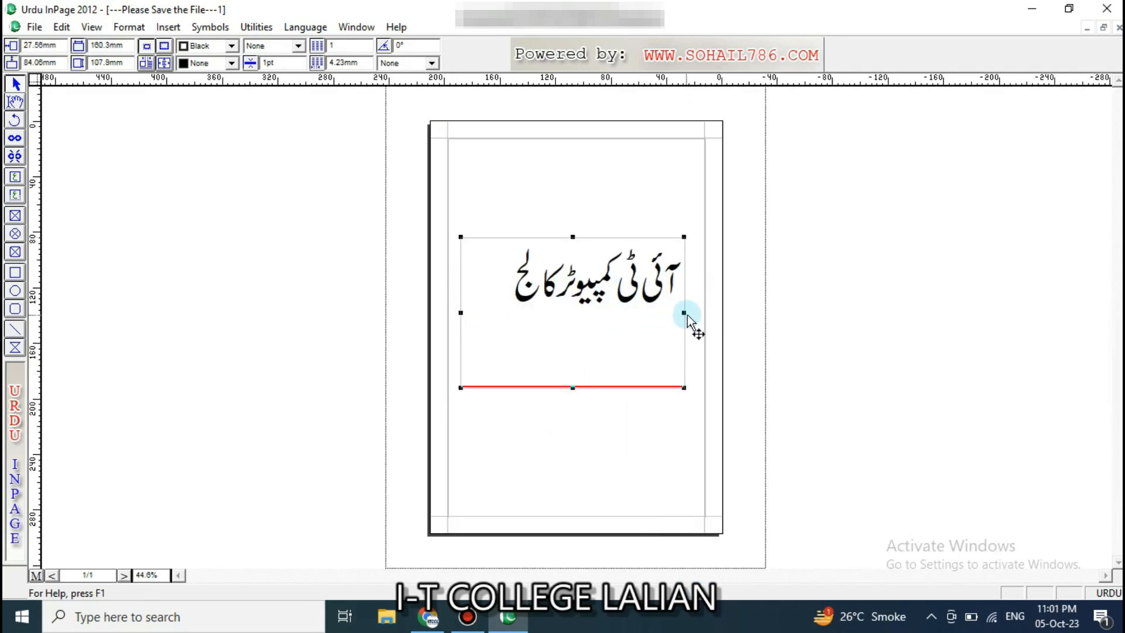
pyautogui.moveTo(683, 311); pyautogui.dragTo(703, 310)
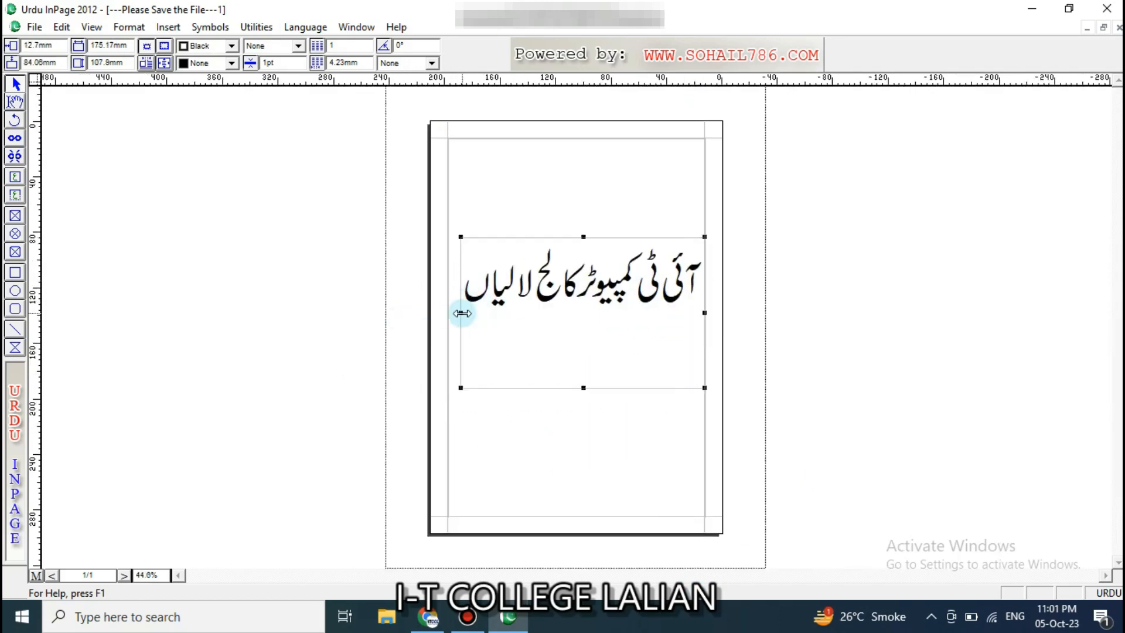
pyautogui.moveTo(461, 313); pyautogui.dragTo(452, 315)
pyautogui.moveTo(577, 388); pyautogui.dragTo(577, 316)
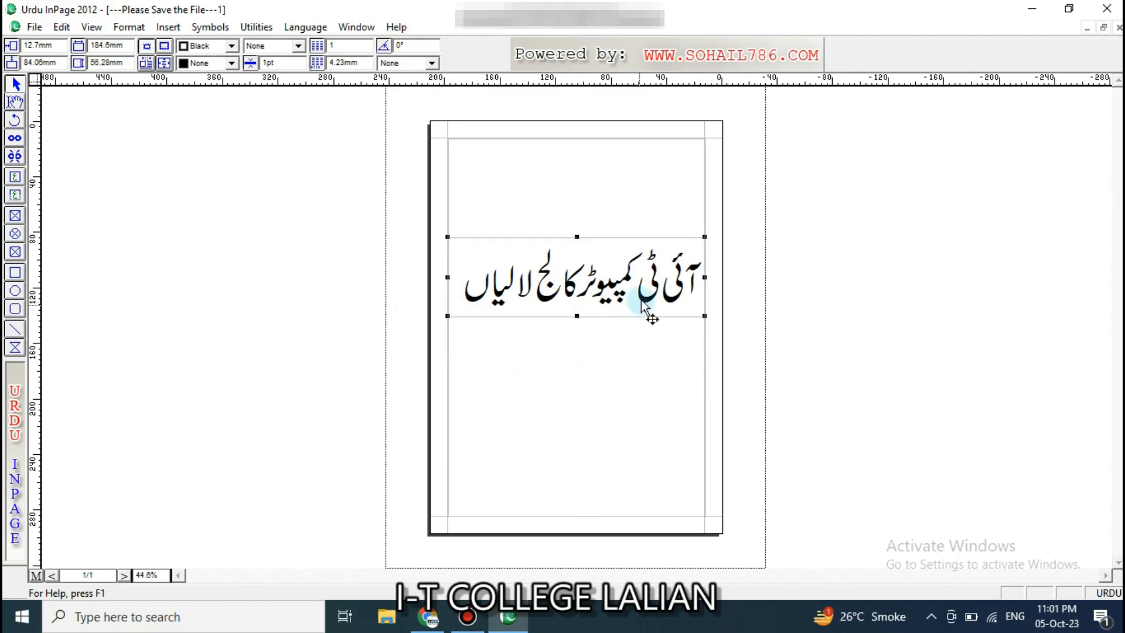
# - Duplicate the Urdu text box, place the copy below the original, and turn off Run Around for the copy
pyautogui.rightClick(611, 331)
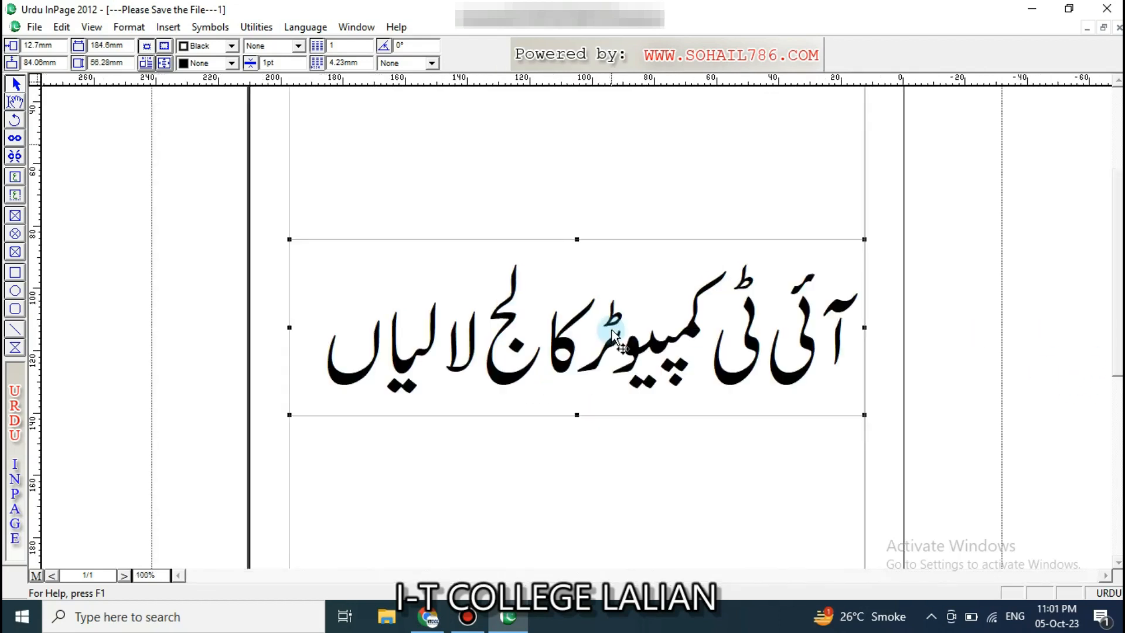
pyautogui.hotkey('ctrl', 'c')
pyautogui.hotkey('ctrl', 'v')
pyautogui.click(604, 307)
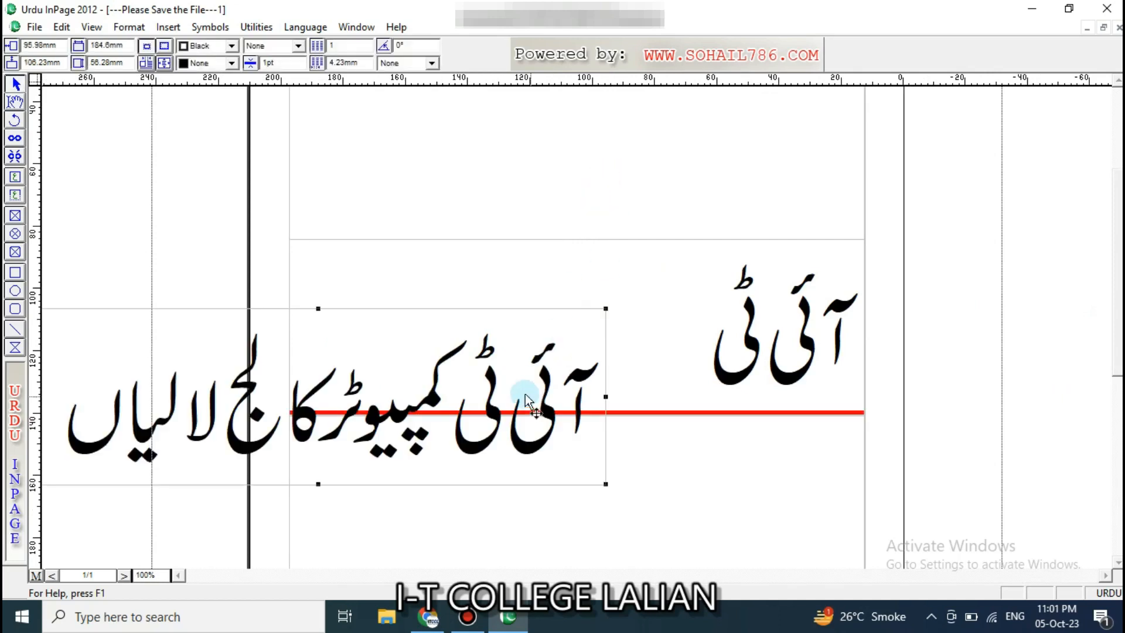
pyautogui.moveTo(488, 367); pyautogui.dragTo(715, 393)
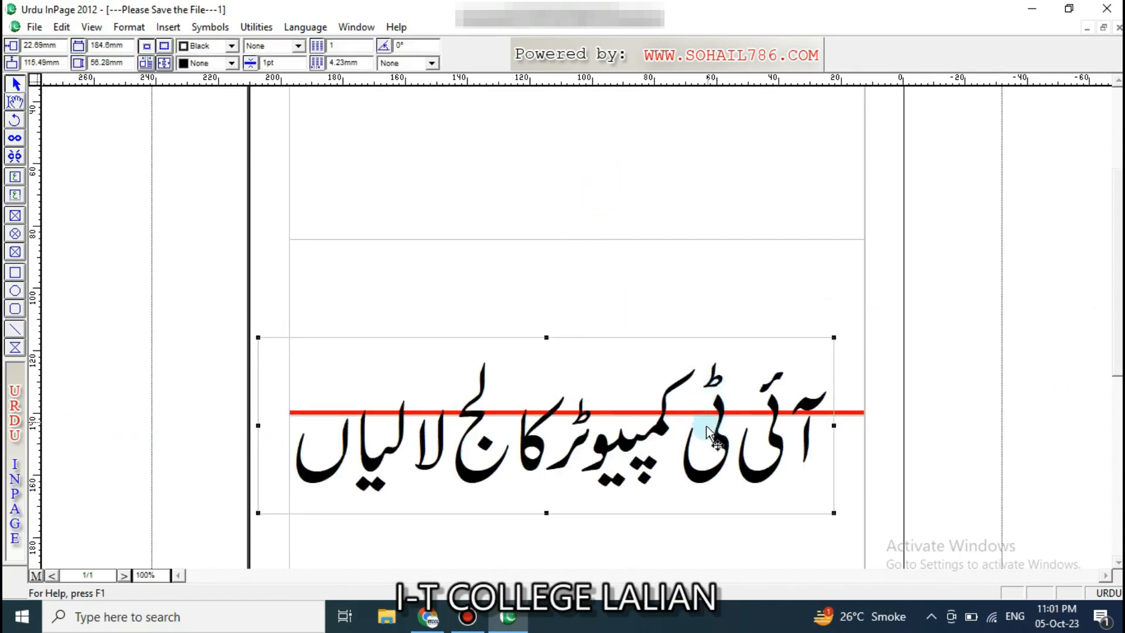
pyautogui.doubleClick(648, 427)
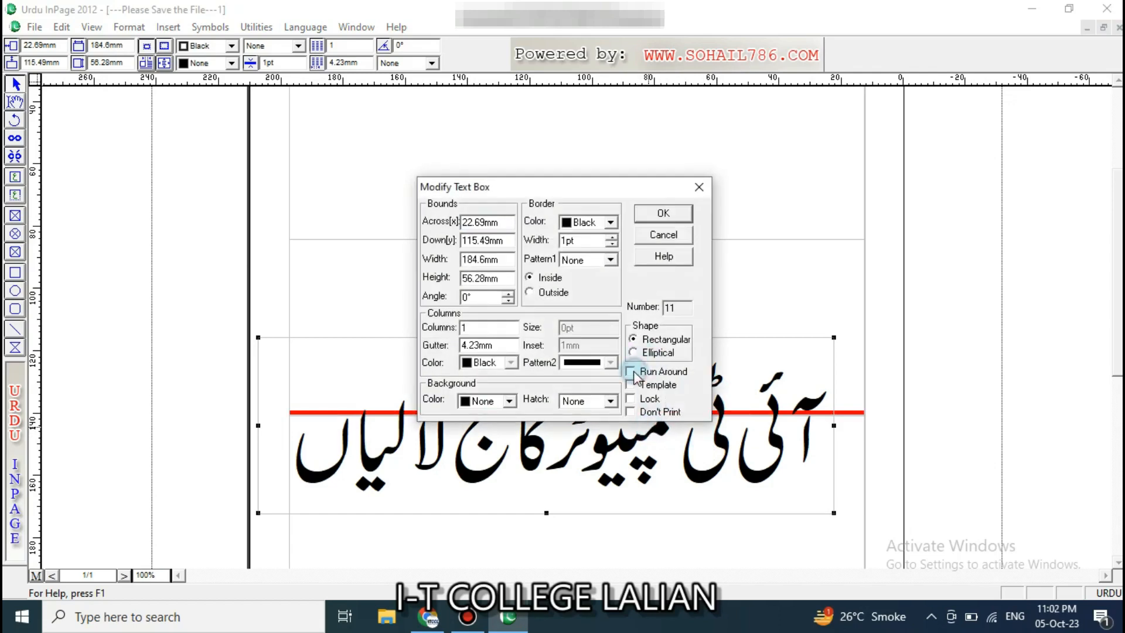
pyautogui.click(660, 218)
# - Align the copied text box with the page margins, overlapping the original, and color all of its text red
pyautogui.moveTo(665, 402); pyautogui.dragTo(697, 352)
pyautogui.click(15, 102)
pyautogui.moveTo(346, 373); pyautogui.dragTo(962, 348)
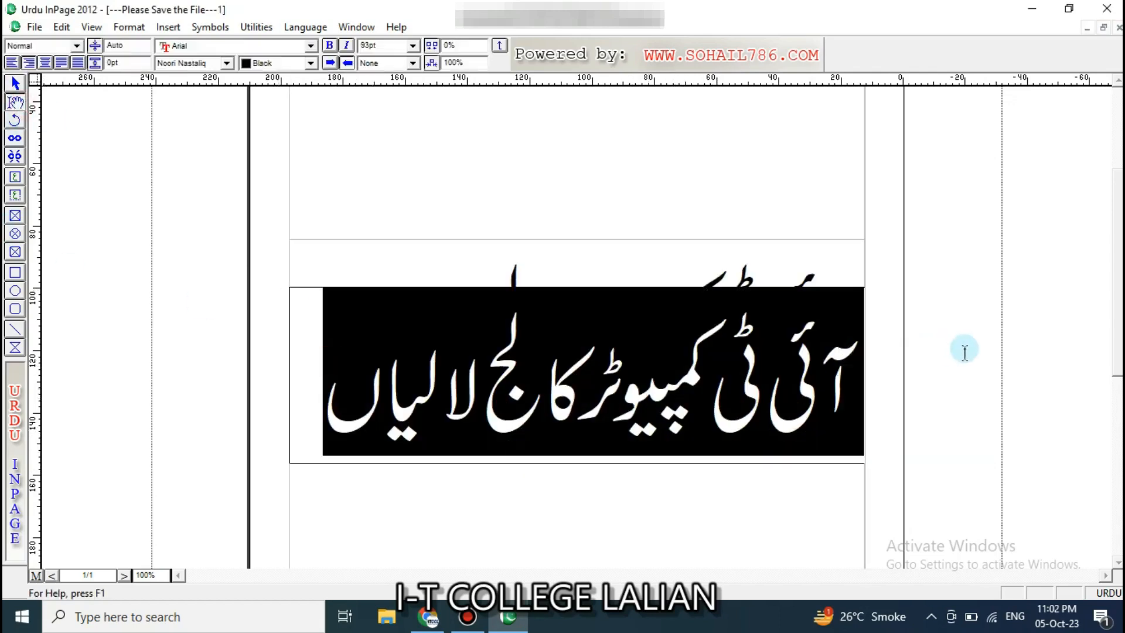
pyautogui.click(310, 62)
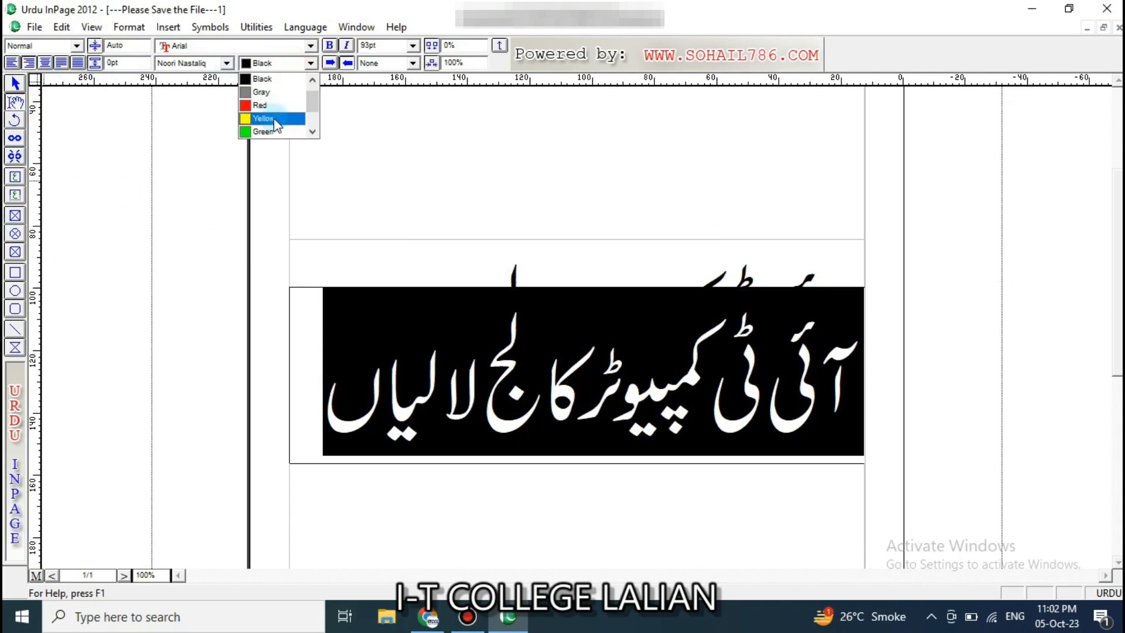
pyautogui.click(265, 106)
# - Move the red text box onto the black original with a slight downward offset to form a shadow
pyautogui.click(15, 83)
pyautogui.moveTo(623, 370); pyautogui.dragTo(636, 333)
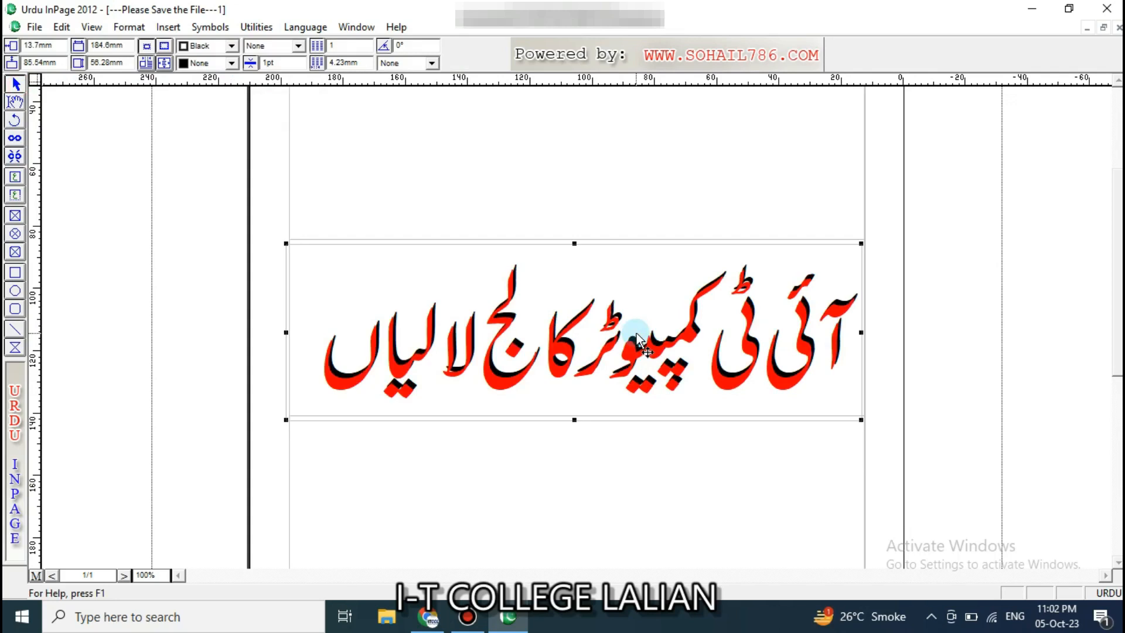
pyautogui.click(635, 437)
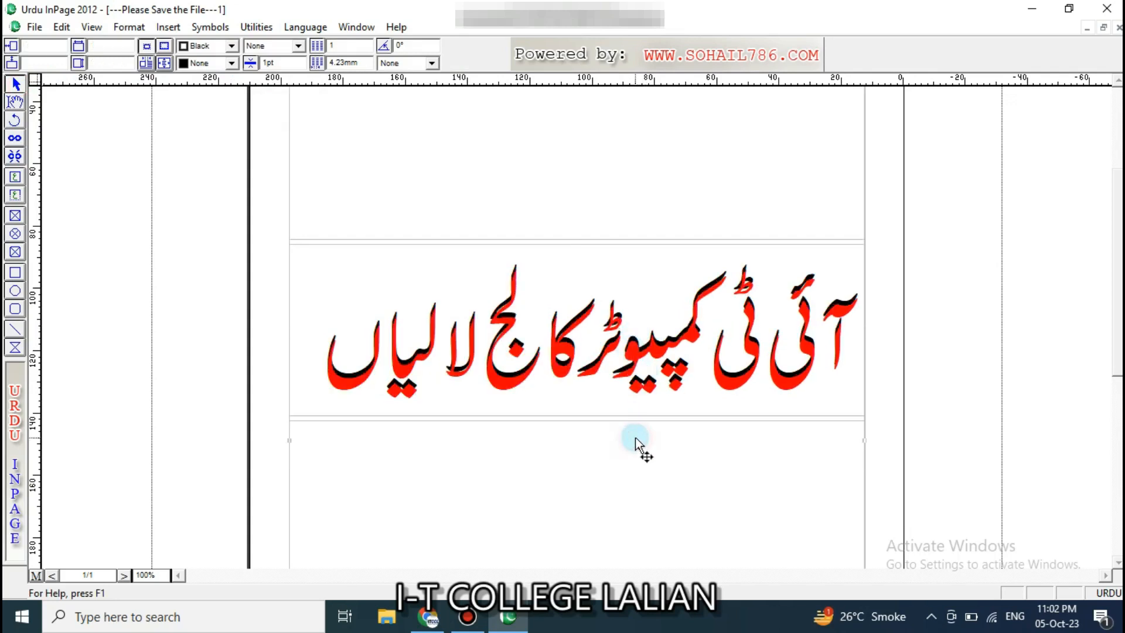
# - Place another black copy of the Urdu text box at about 102 mm down and turn off its Run Around option
pyautogui.moveTo(522, 346); pyautogui.dragTo(264, 445)
pyautogui.moveTo(445, 432); pyautogui.dragTo(714, 389)
pyautogui.doubleClick(717, 395)
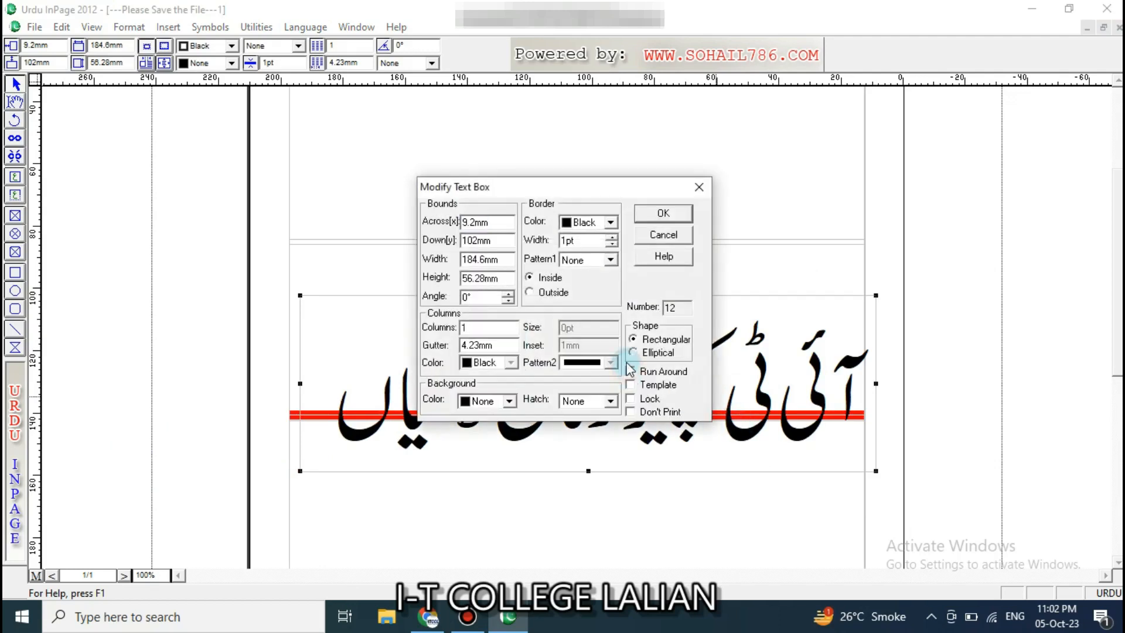
pyautogui.click(662, 212)
# - Color all of the text in the new black copy green
pyautogui.click(15, 100)
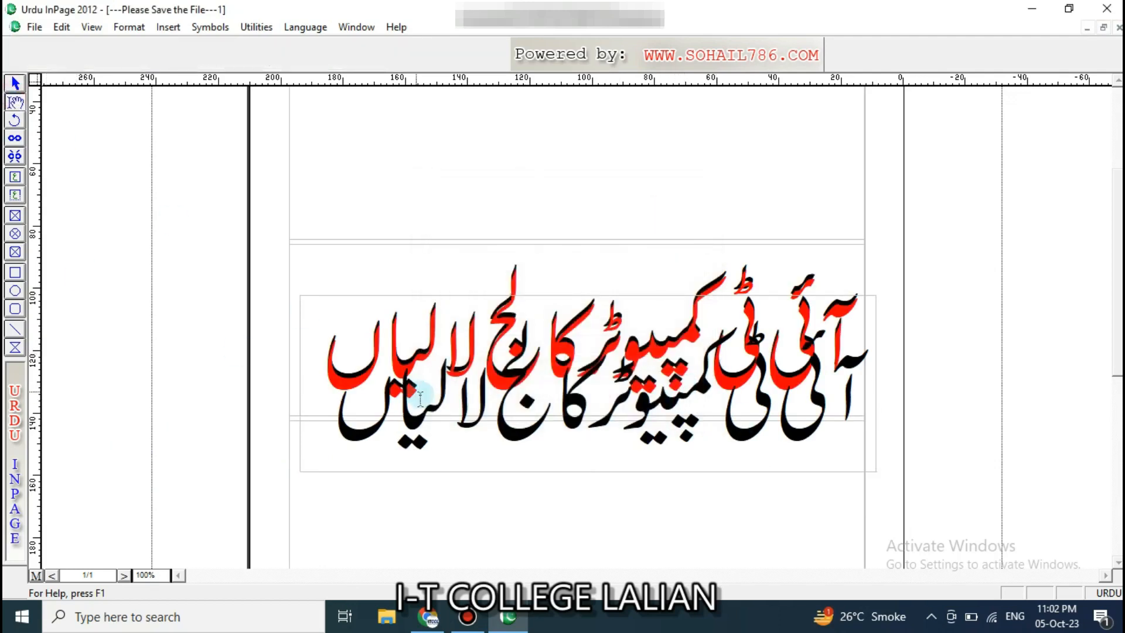
pyautogui.click(352, 392)
pyautogui.hotkey('ctrl', 'a')
pyautogui.click(366, 63)
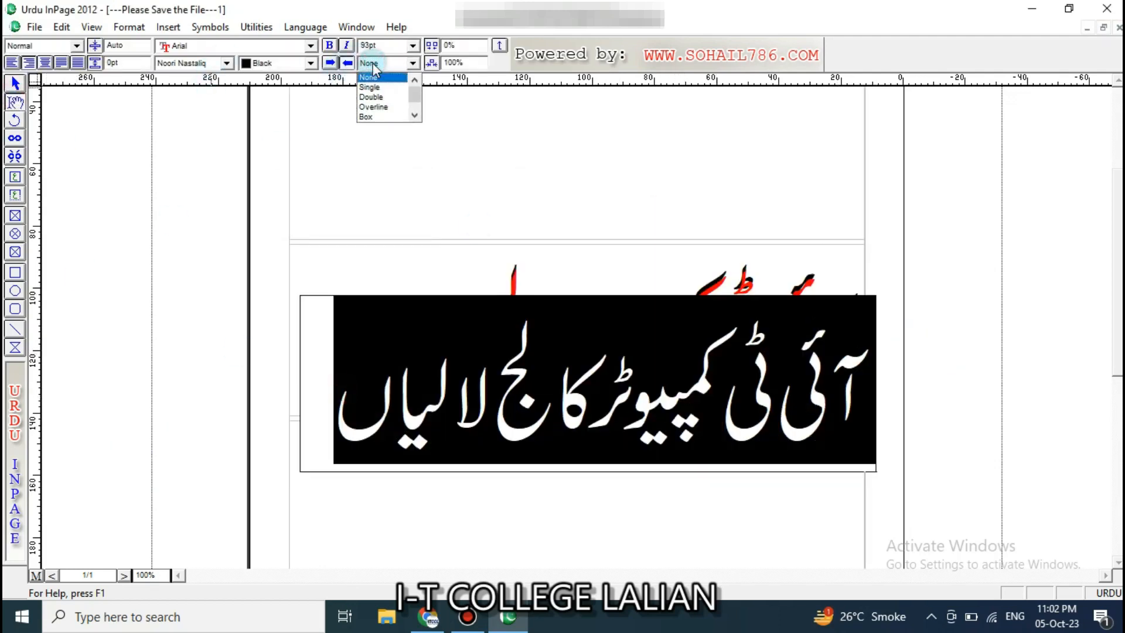
pyautogui.click(367, 64)
pyautogui.click(310, 63)
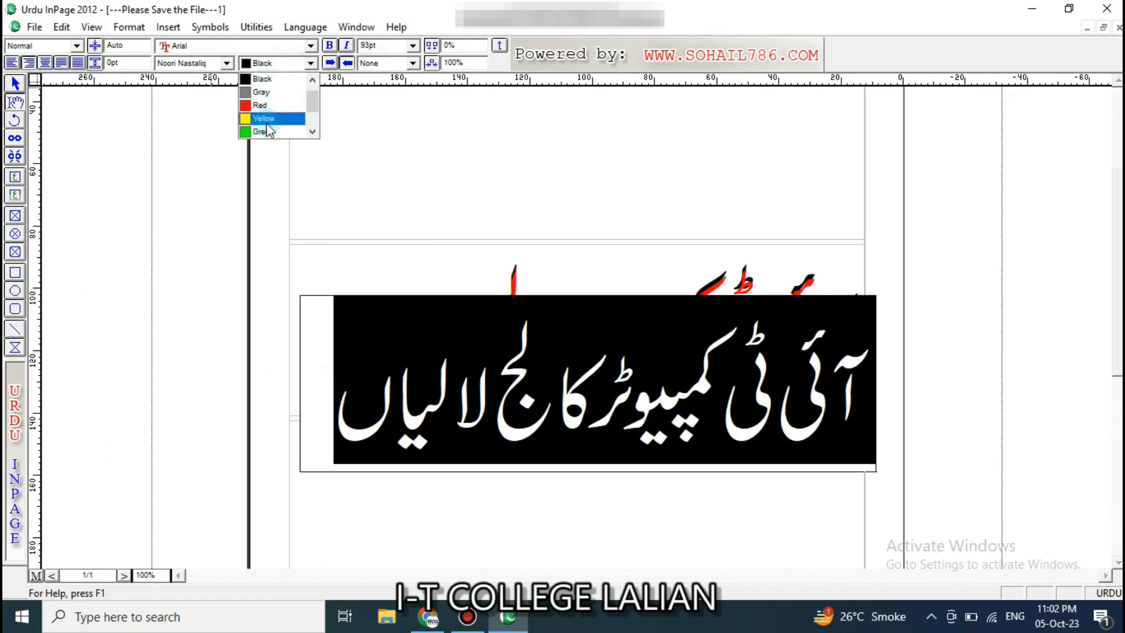
pyautogui.click(266, 120)
pyautogui.click(272, 63)
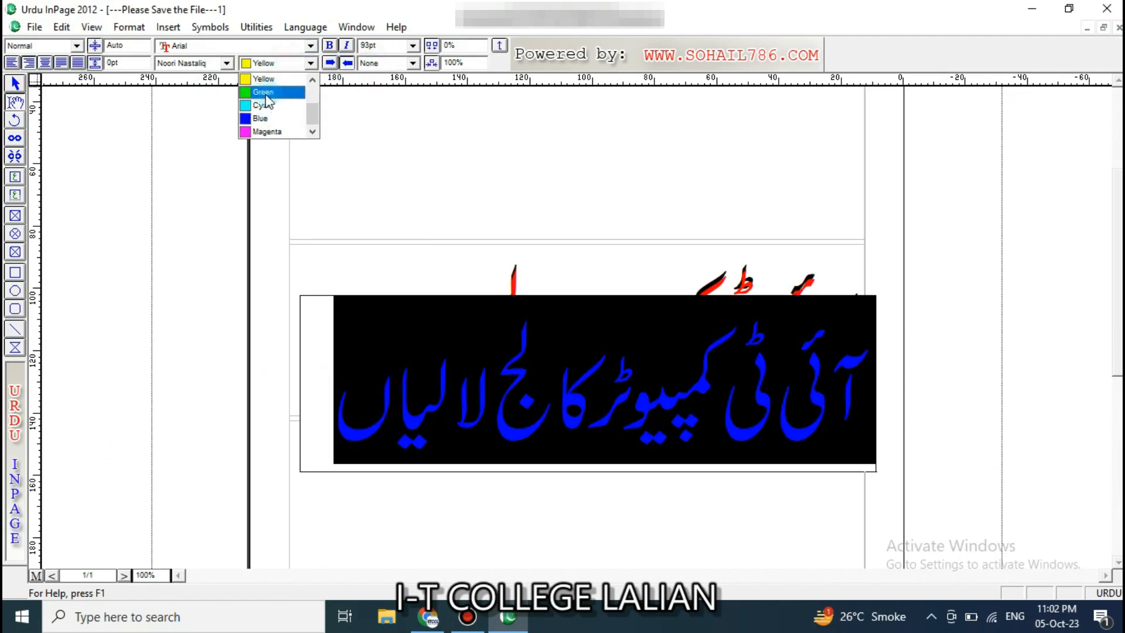
pyautogui.click(265, 93)
# - Stack the green text box over the red and black ones at 12.7 mm across and about 86.3 mm down
pyautogui.click(14, 83)
pyautogui.click(524, 324)
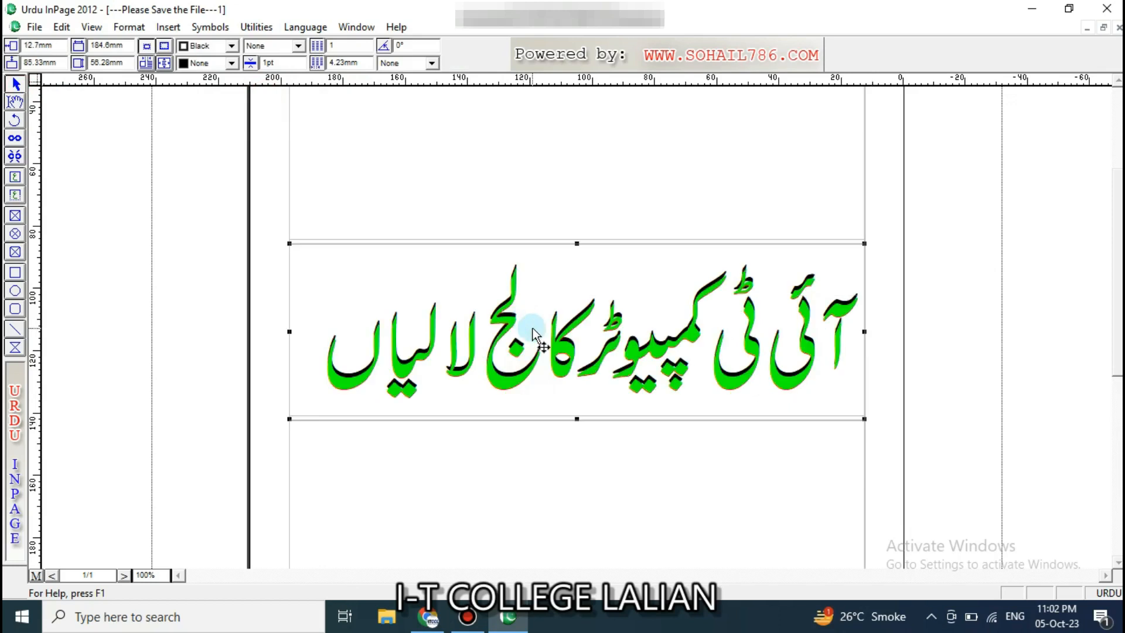
pyautogui.press('Down')
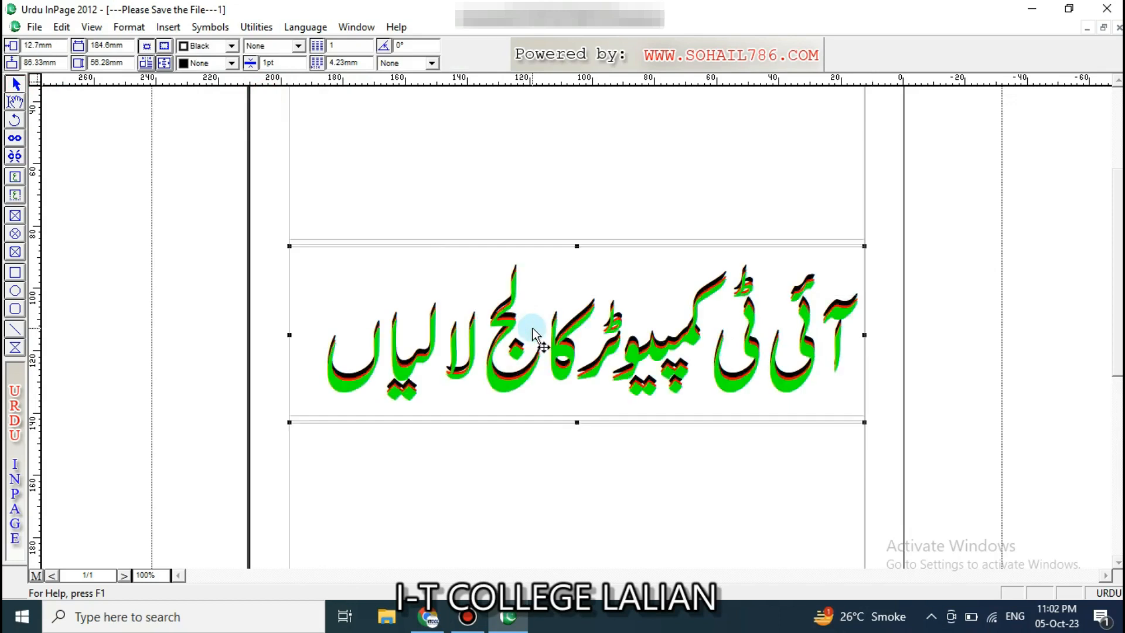
pyautogui.click(645, 473)
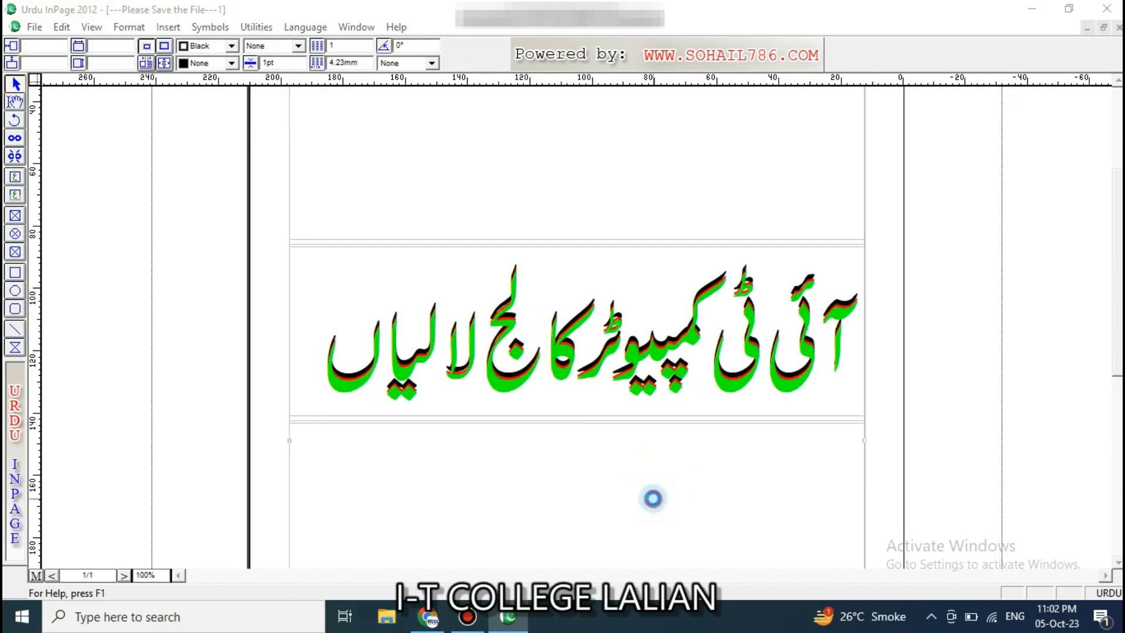
pyautogui.click(660, 232)
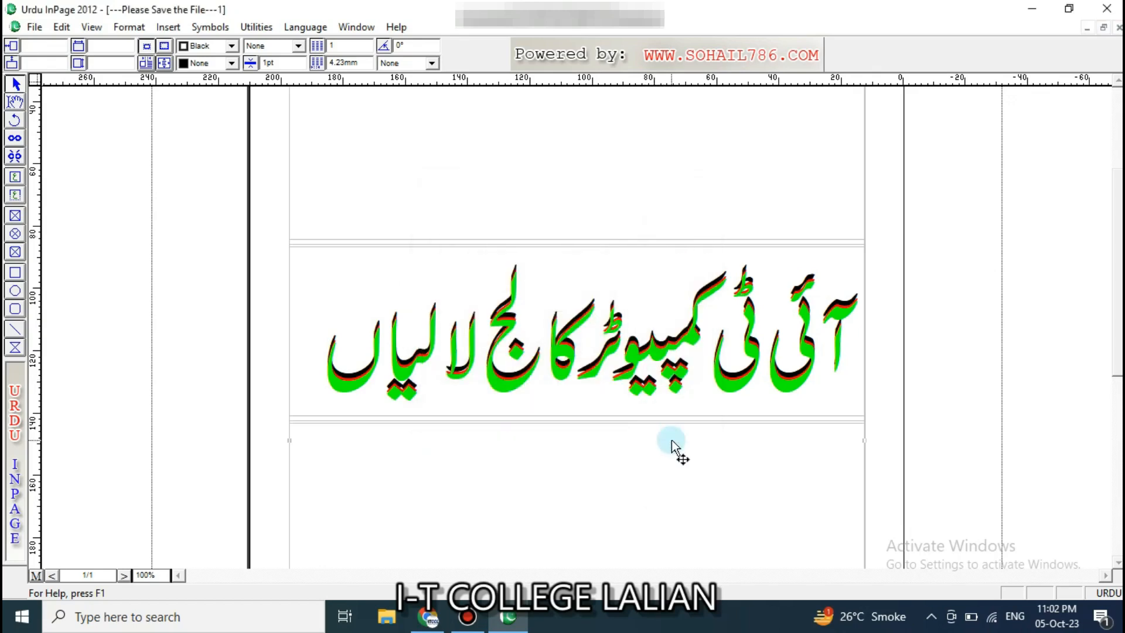
# - Export page 1 to the Desktop as an Encapsulated PostScript picture named rrrtttt, using the Pages range from 1 to 1
pyautogui.click(34, 27)
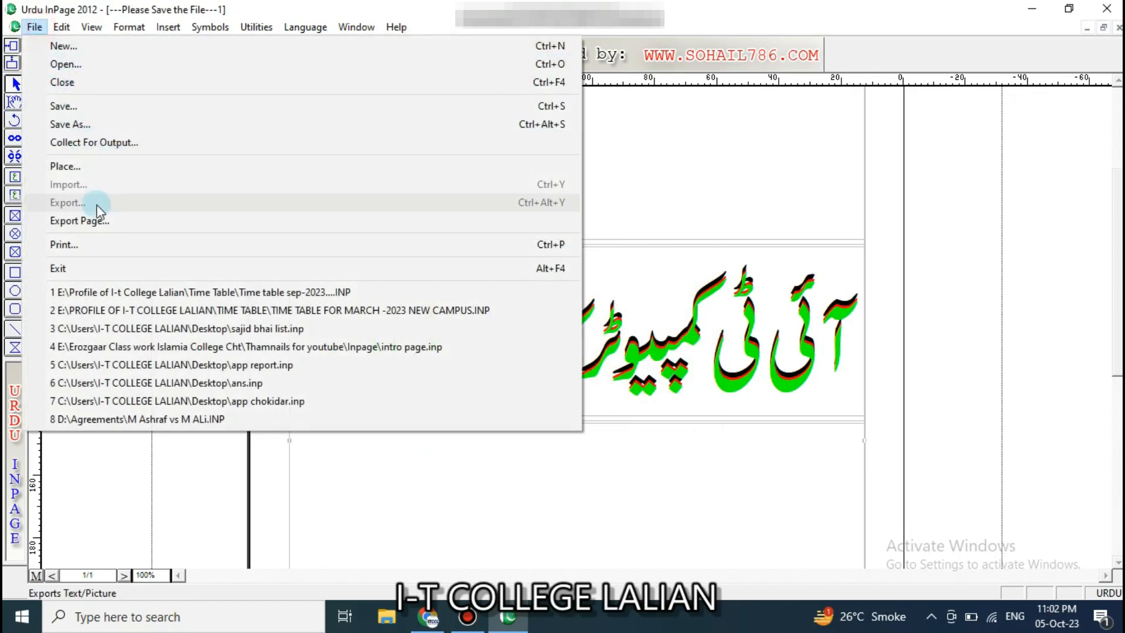
pyautogui.click(94, 220)
pyautogui.click(627, 277)
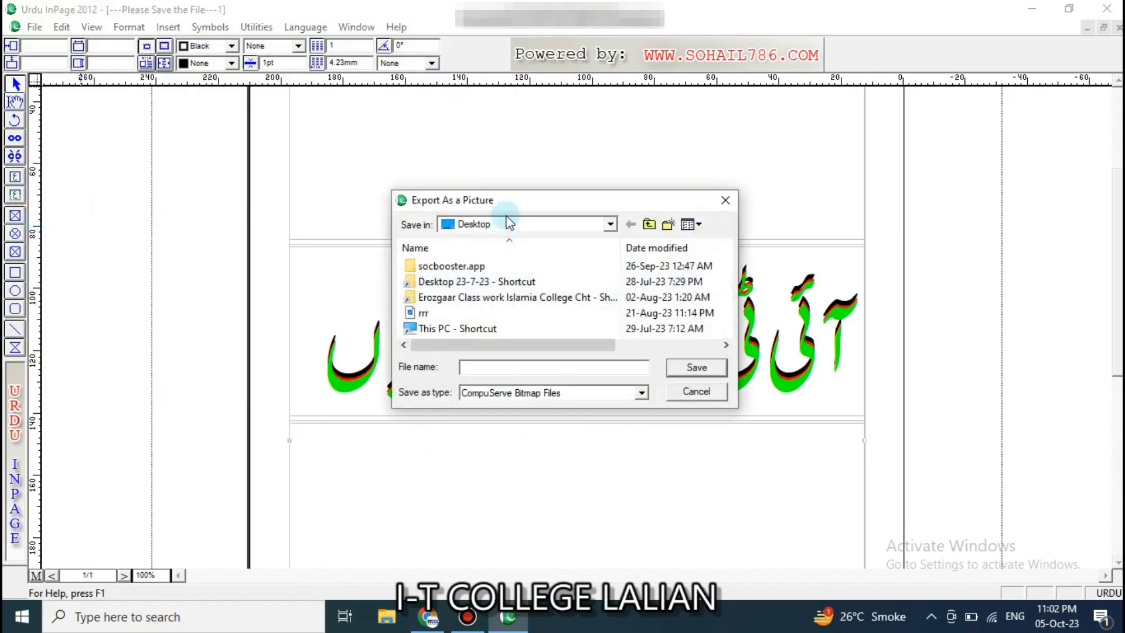
pyautogui.click(497, 367)
pyautogui.write('rrtttt')
pyautogui.click(557, 395)
pyautogui.click(521, 412)
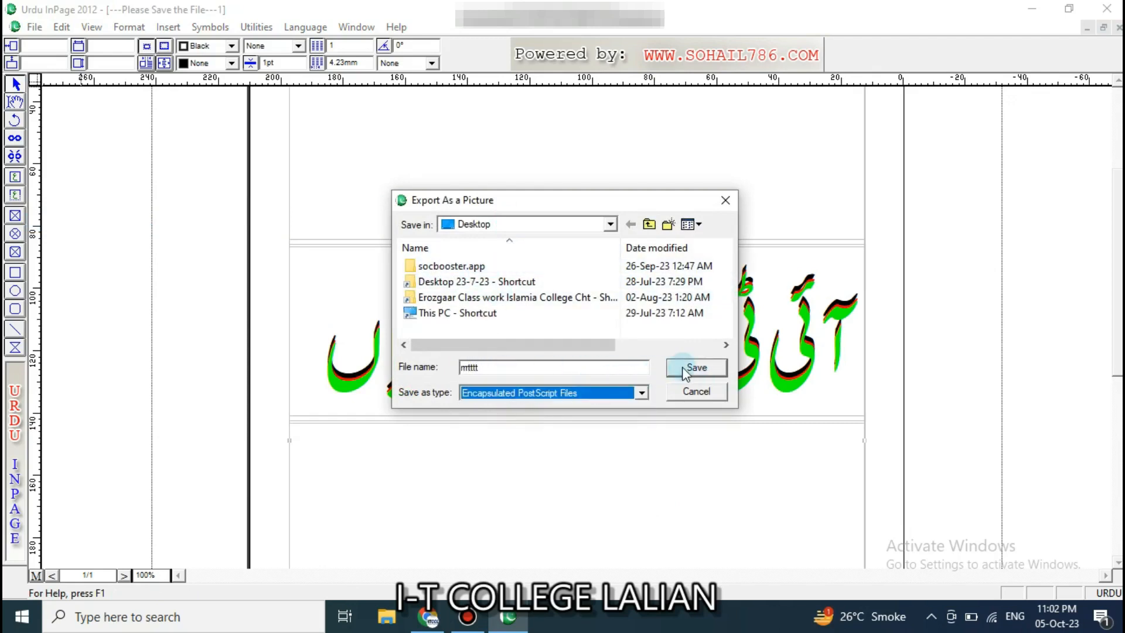
pyautogui.click(683, 369)
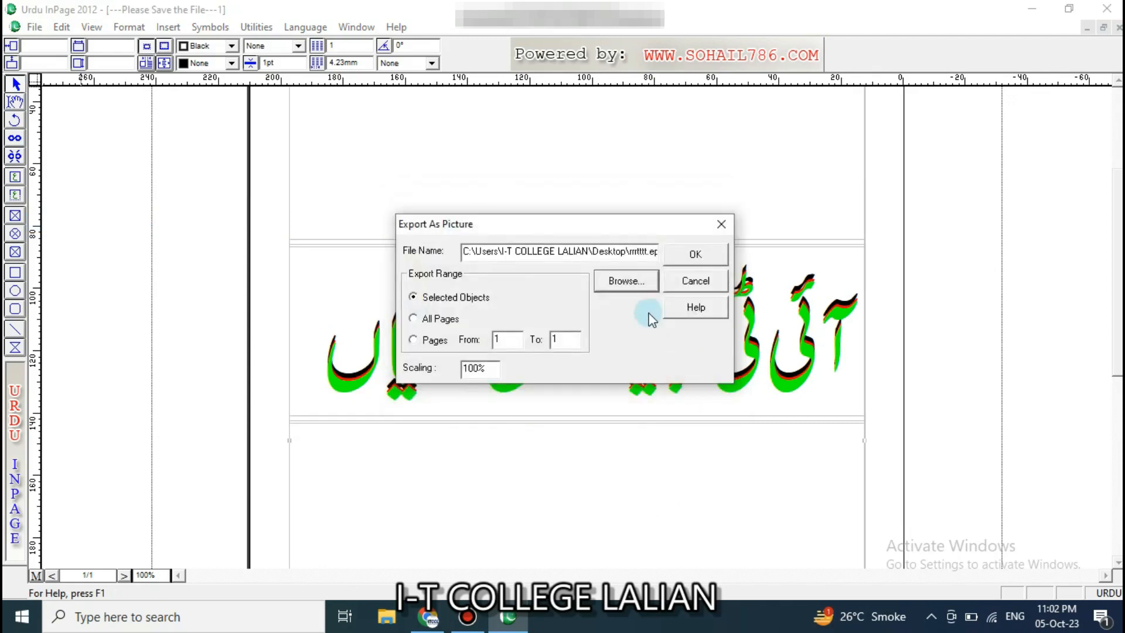
pyautogui.click(427, 343)
pyautogui.click(696, 253)
# - Switch to the desktop, refresh it and try to open the exported rrrtttt EPS file
pyautogui.click(1031, 9)
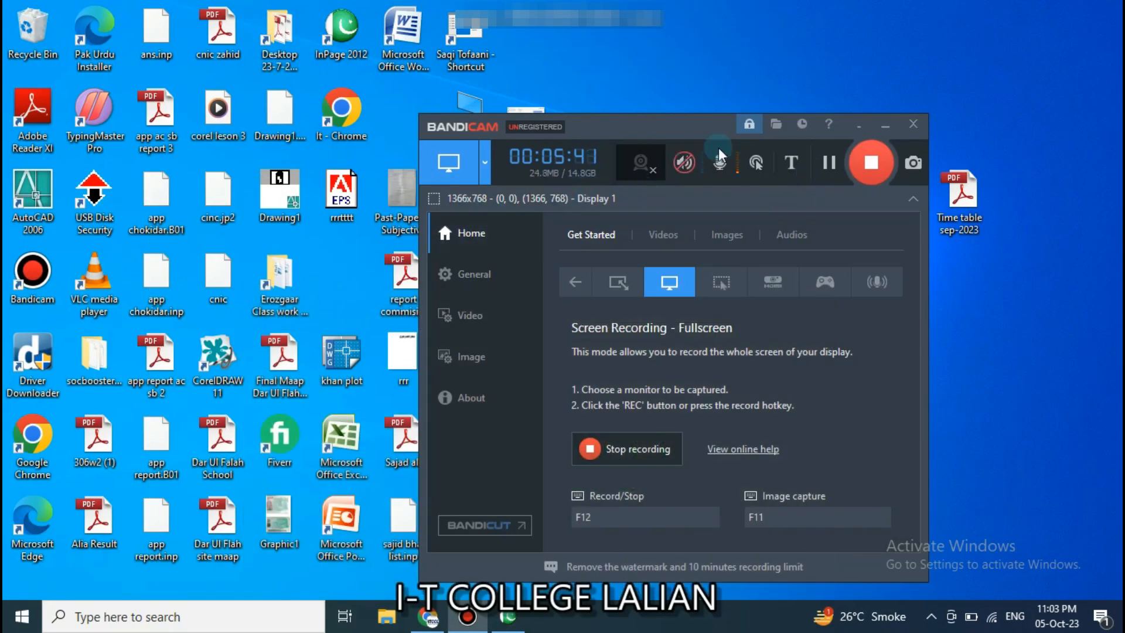
pyautogui.click(885, 125)
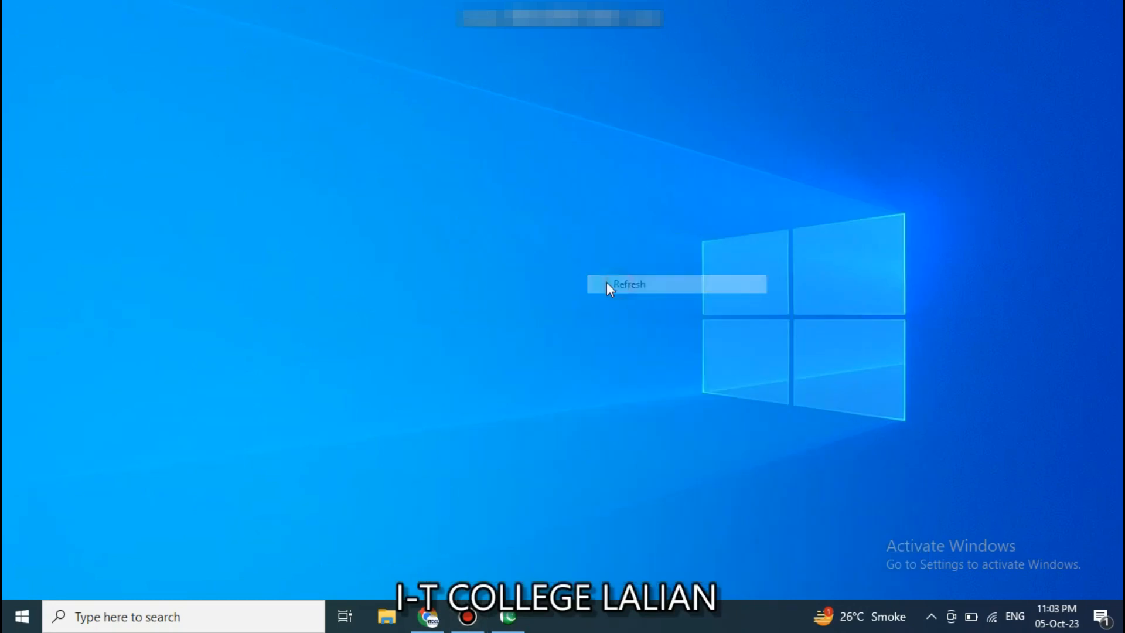
pyautogui.doubleClick(338, 184)
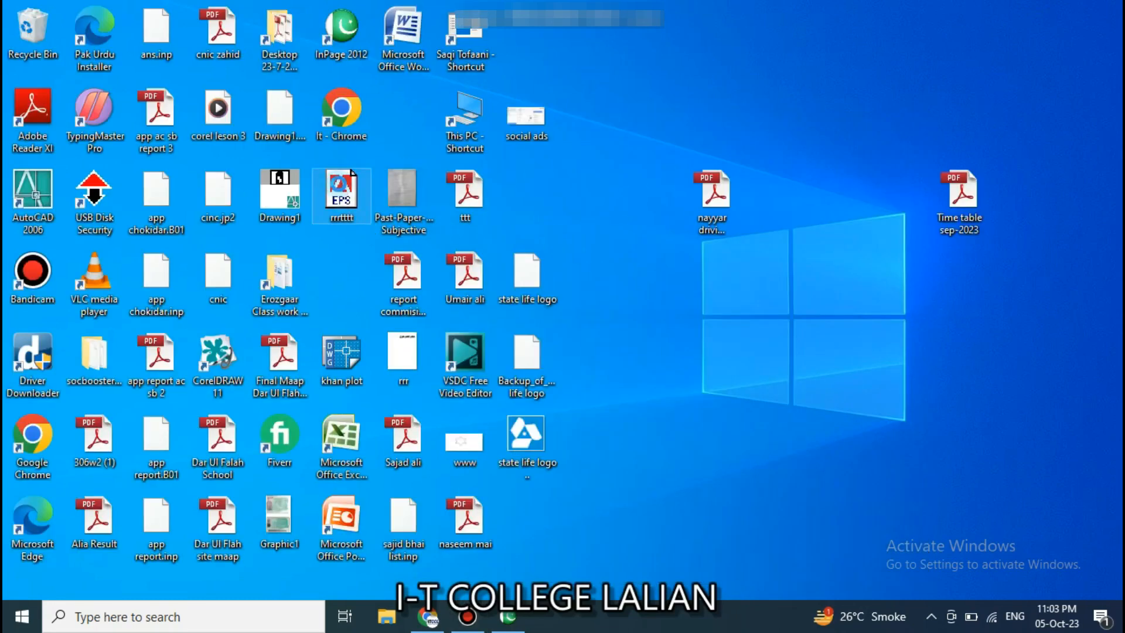
pyautogui.rightClick(338, 184)
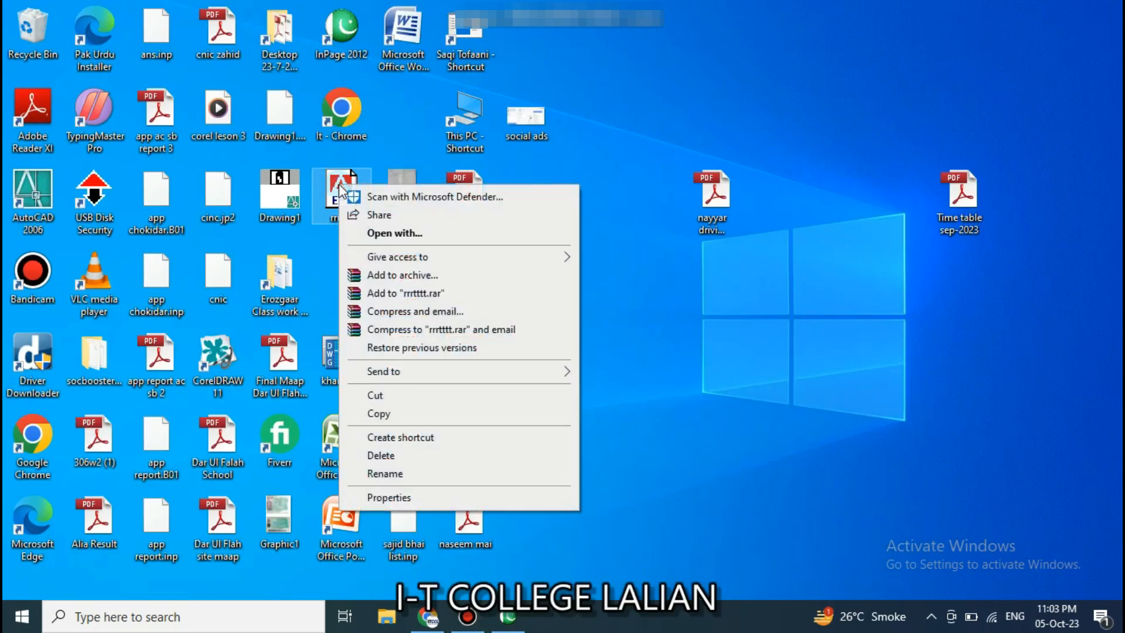
pyautogui.click(322, 188)
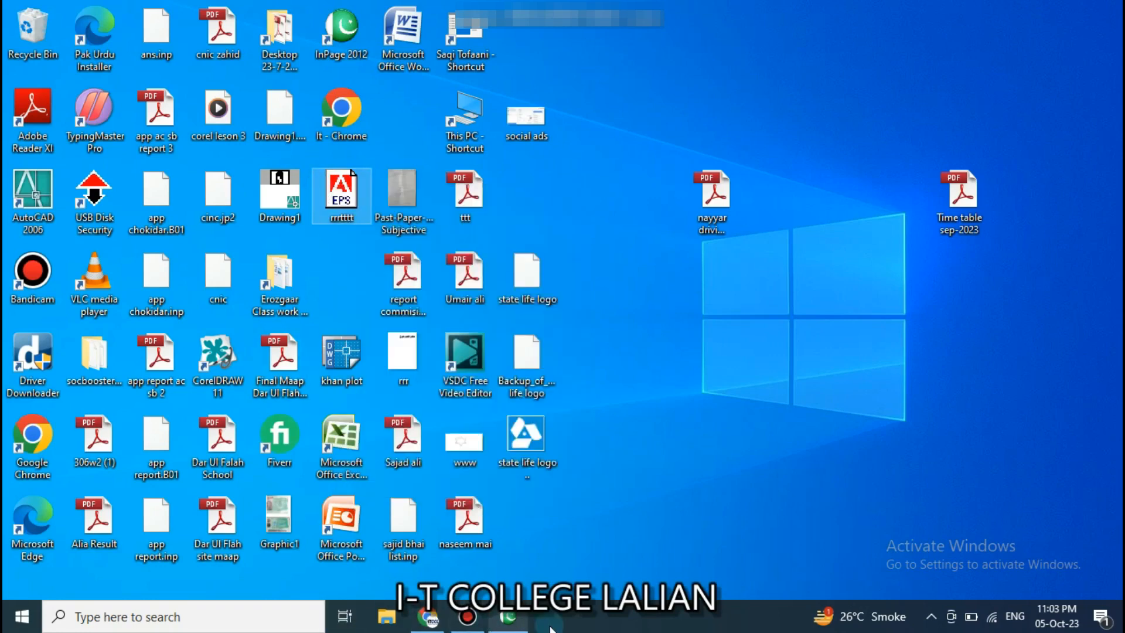
# - Switch back to InPage and export page 1 to the Desktop as a CompuServe Bitmap picture named oooo
pyautogui.click(507, 616)
pyautogui.click(469, 461)
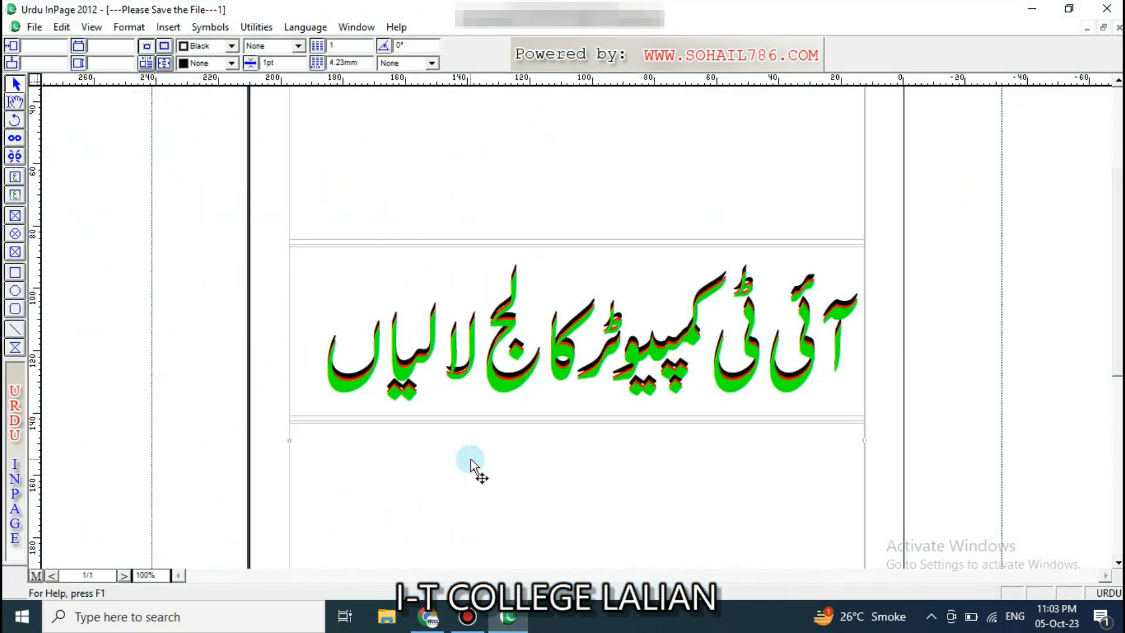
pyautogui.click(34, 27)
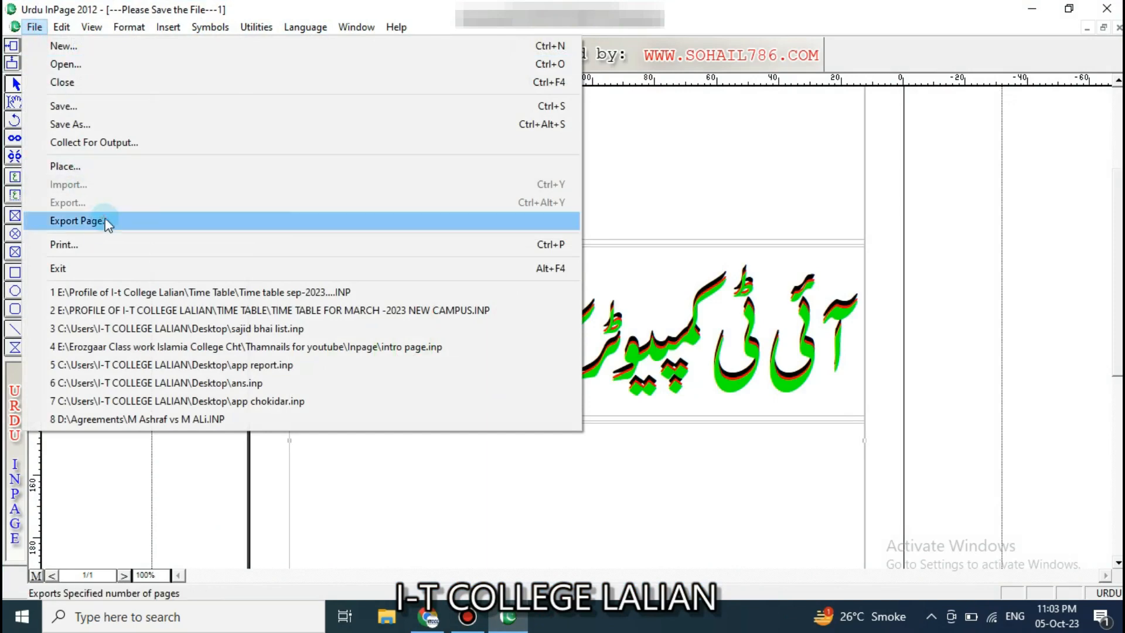
pyautogui.click(58, 218)
pyautogui.click(424, 339)
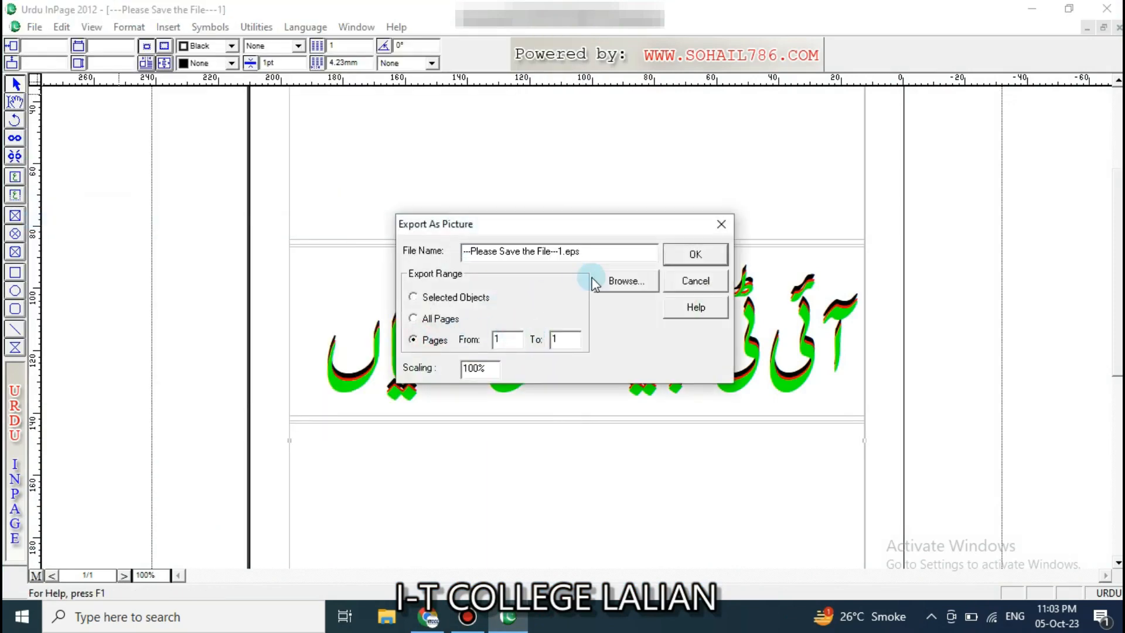
pyautogui.click(620, 281)
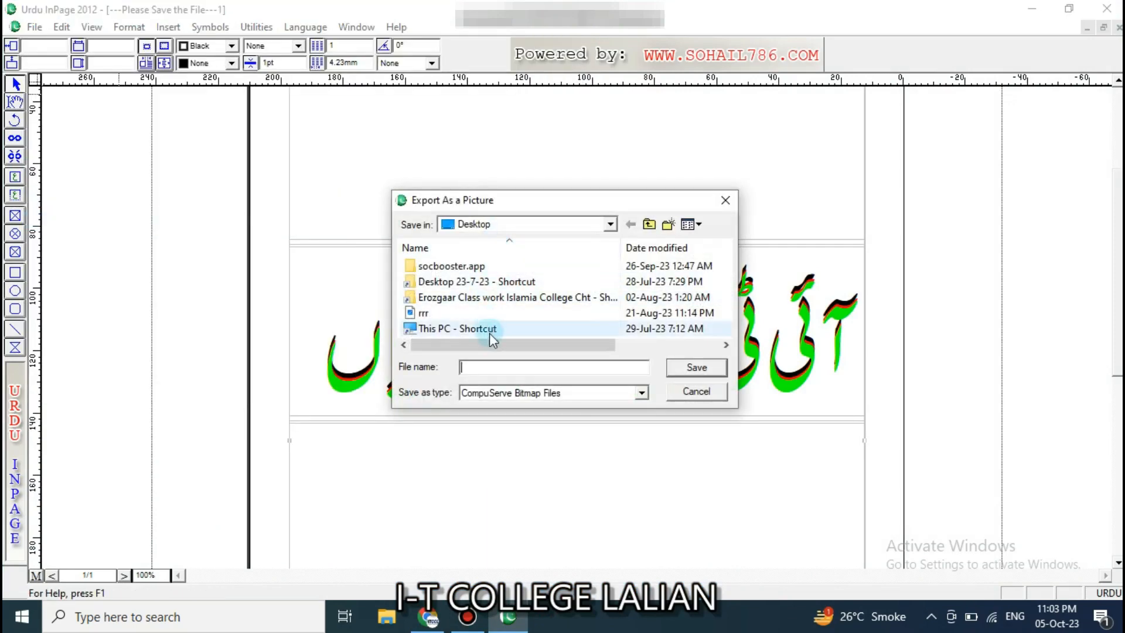
pyautogui.write('oooo')
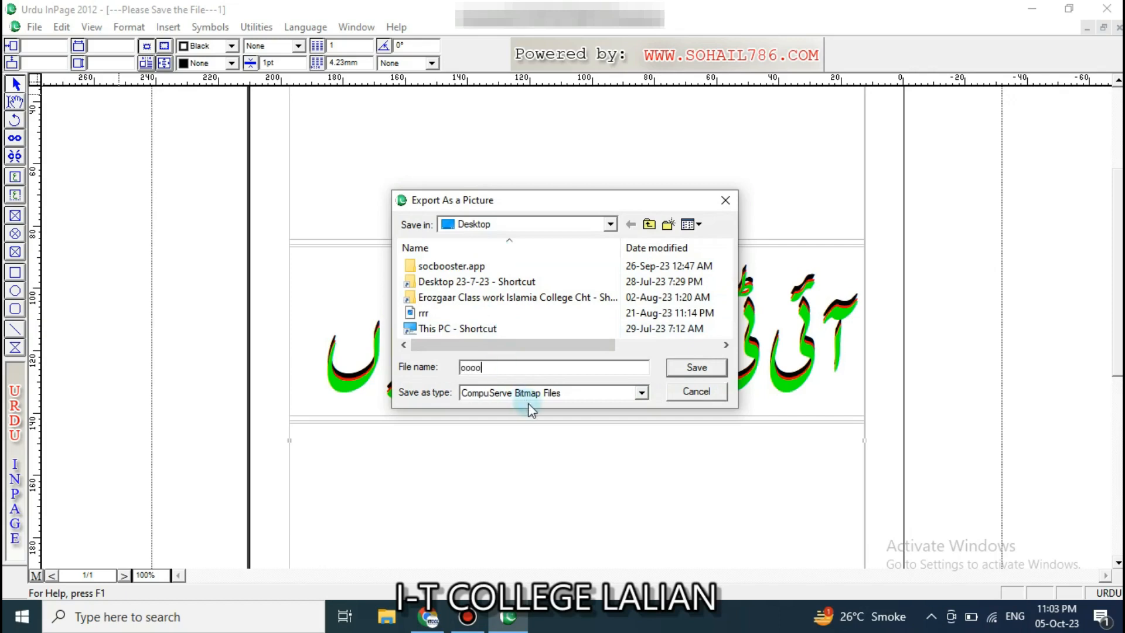
pyautogui.click(691, 367)
pyautogui.click(702, 258)
# - Switch to the desktop, view the exported oooo picture in the image viewer, then close it and refresh the desktop
pyautogui.click(1032, 9)
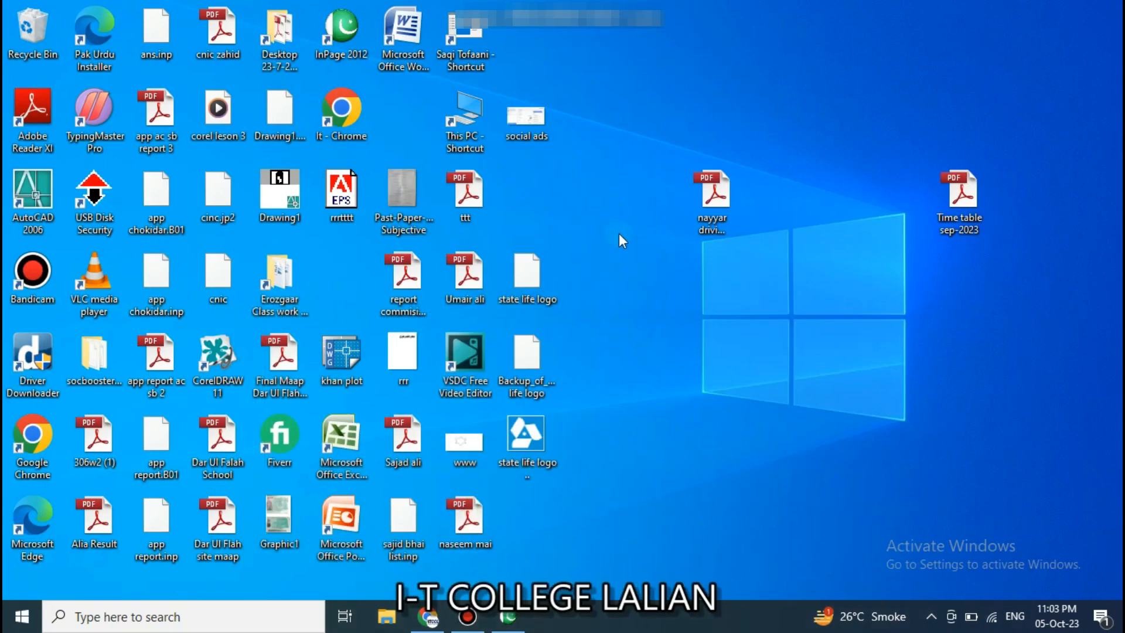
pyautogui.rightClick(601, 230)
pyautogui.click(645, 280)
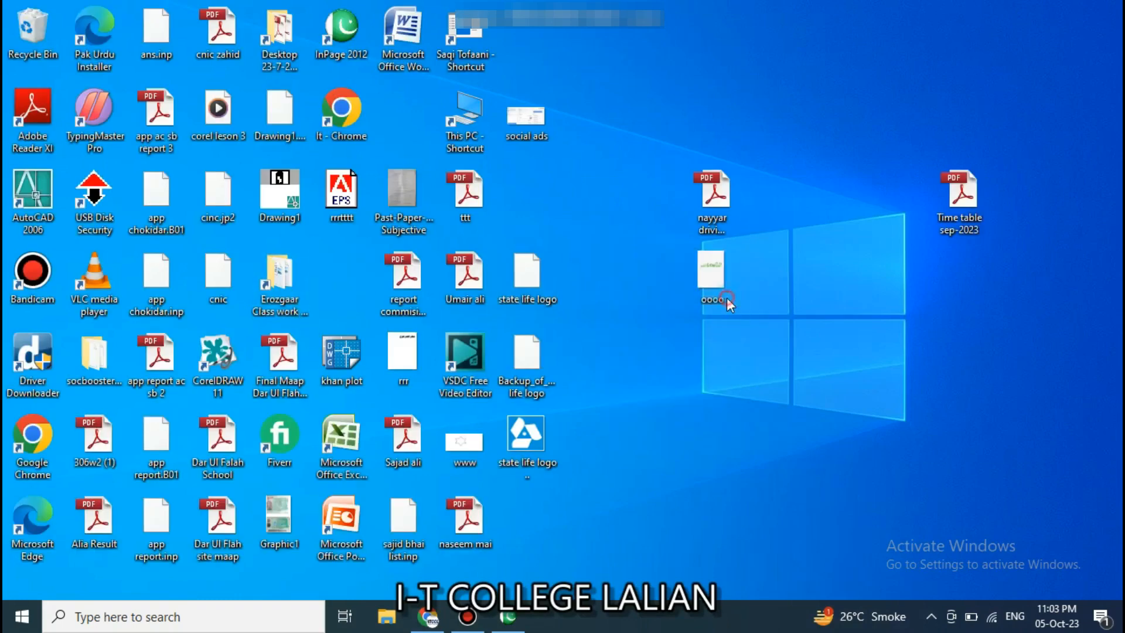
pyautogui.doubleClick(725, 251)
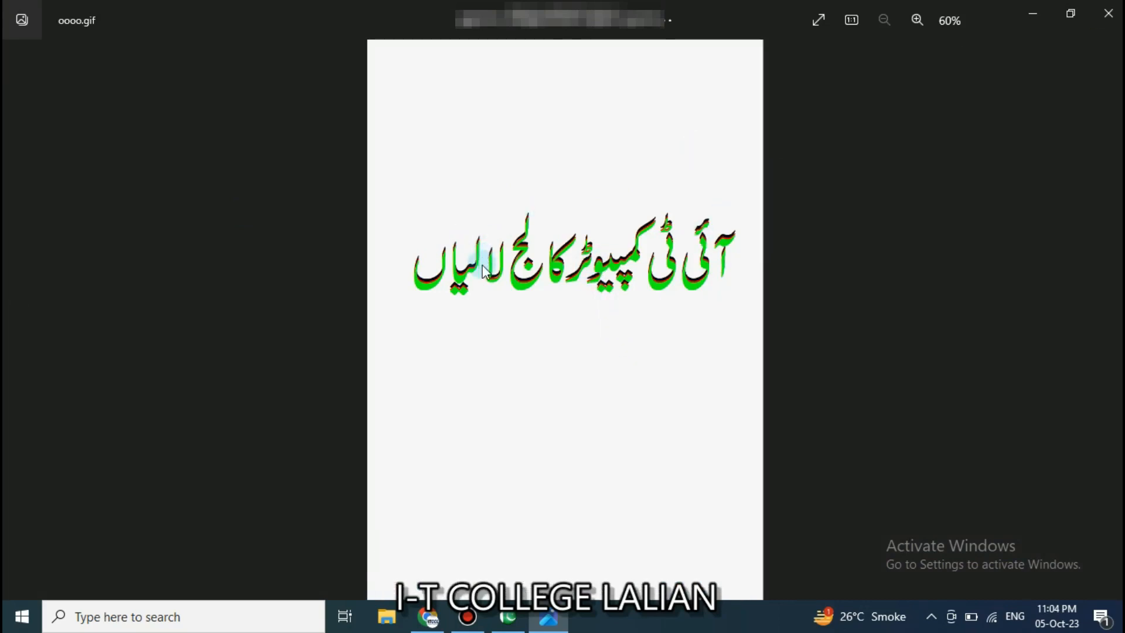
pyautogui.click(1108, 14)
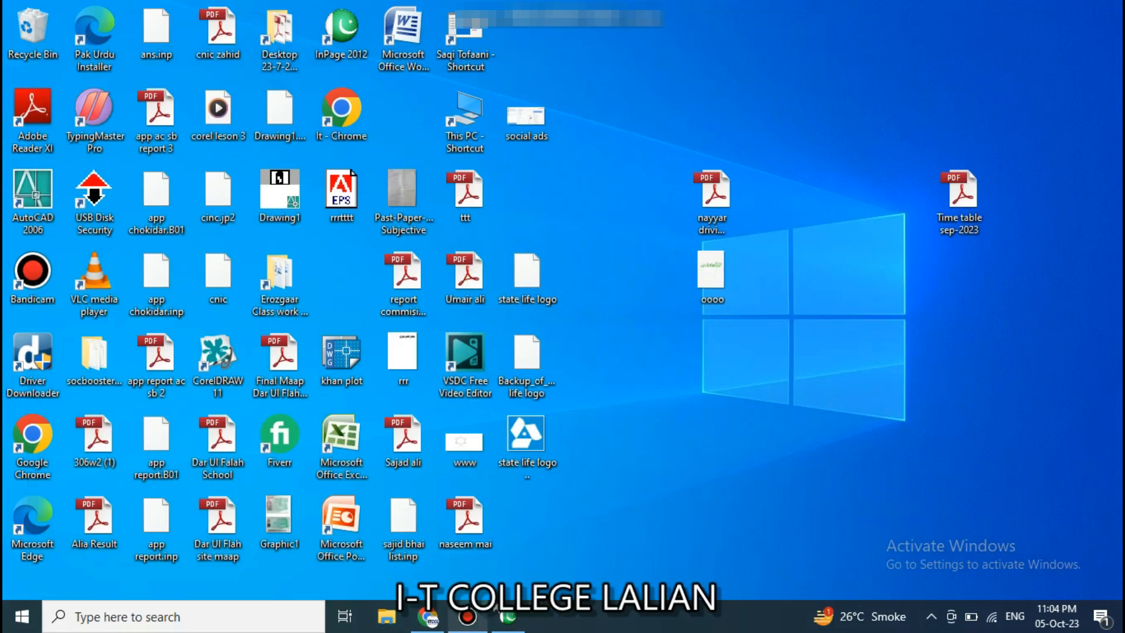
pyautogui.rightClick(637, 315)
pyautogui.click(676, 359)
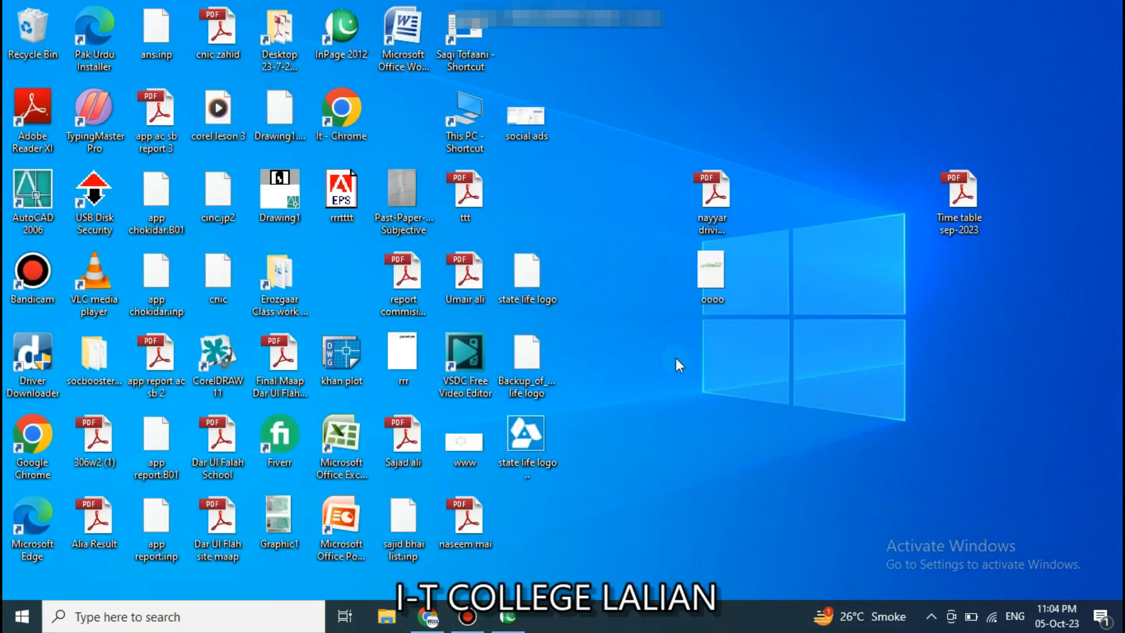
# - Switch back to InPage and maximize the intro page.inp document window
pyautogui.click(507, 617)
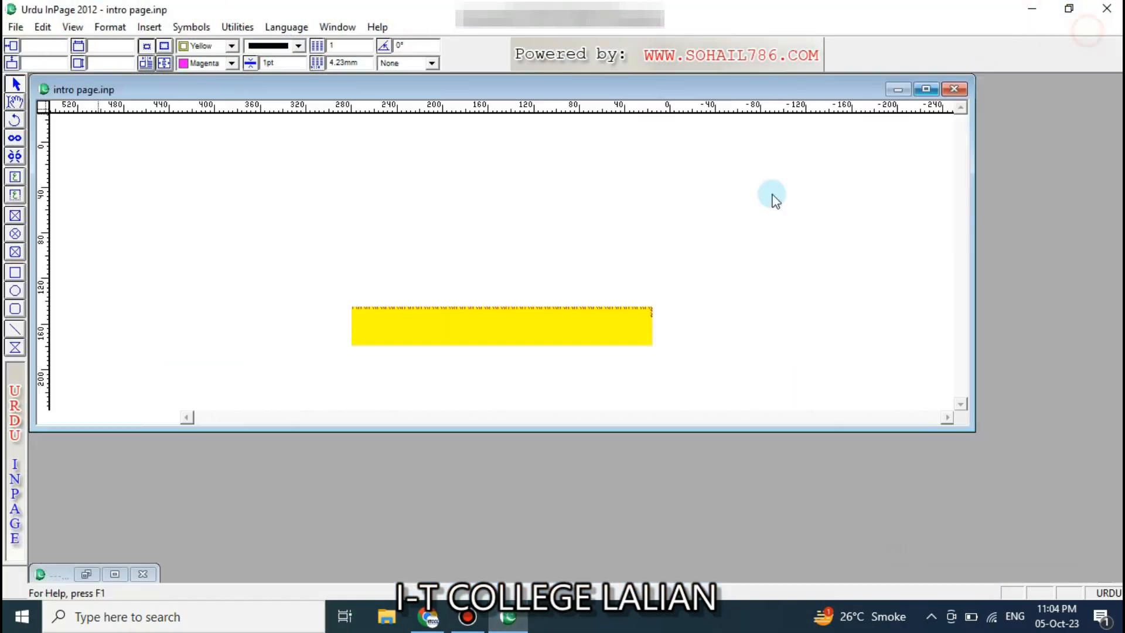
pyautogui.click(939, 88)
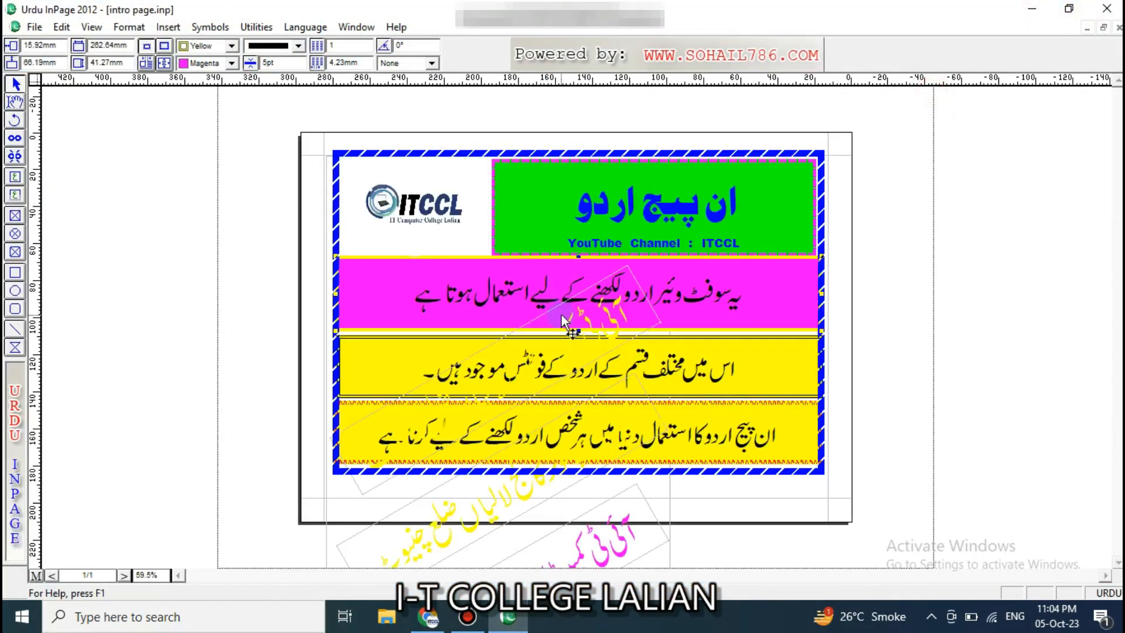